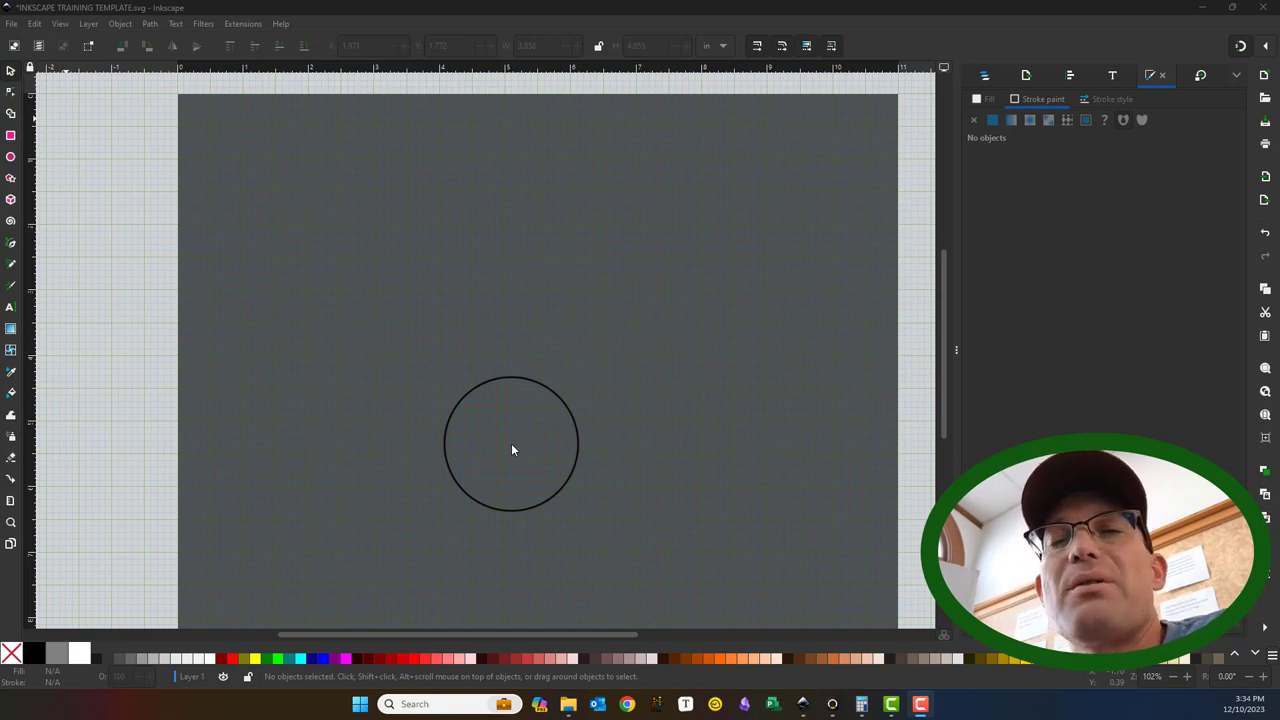
# Step: Drag the circle from the middle of the page up to the top-left corner
pyautogui.moveTo(511, 444); pyautogui.dragTo(481, 348)
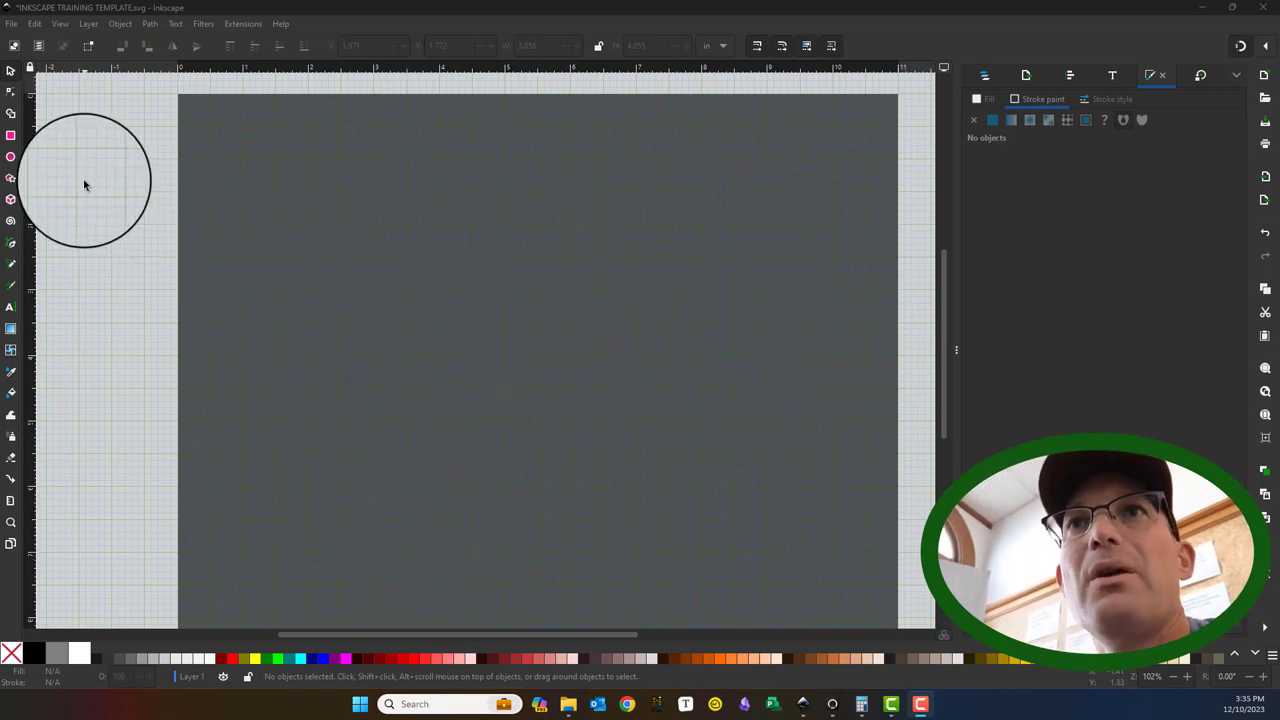
# Step: Draw a white 5.400 × 2.400 in rectangle with no stroke and place it at X 1.000, Y 1.000
pyautogui.click(12, 134)
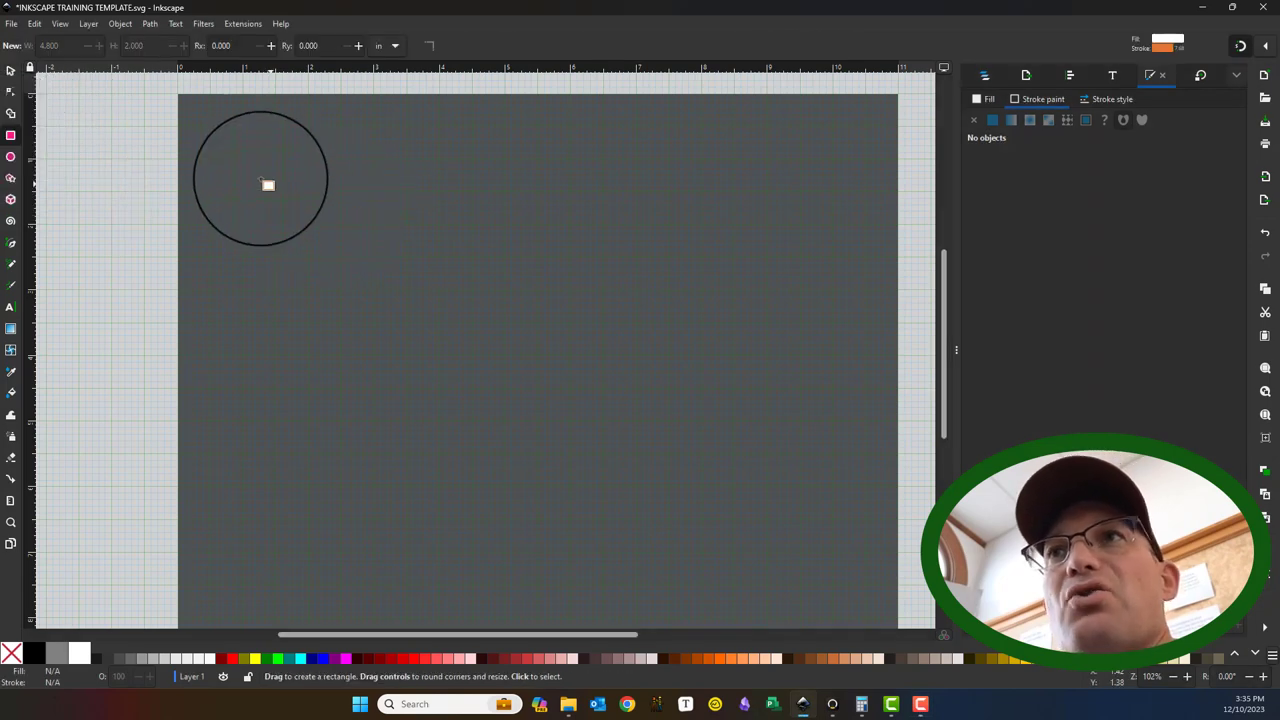
pyautogui.moveTo(243, 160)
pyautogui.mouseDown()
pyautogui.moveTo(428, 270)
pyautogui.moveTo(597, 316)
pyautogui.mouseUp()
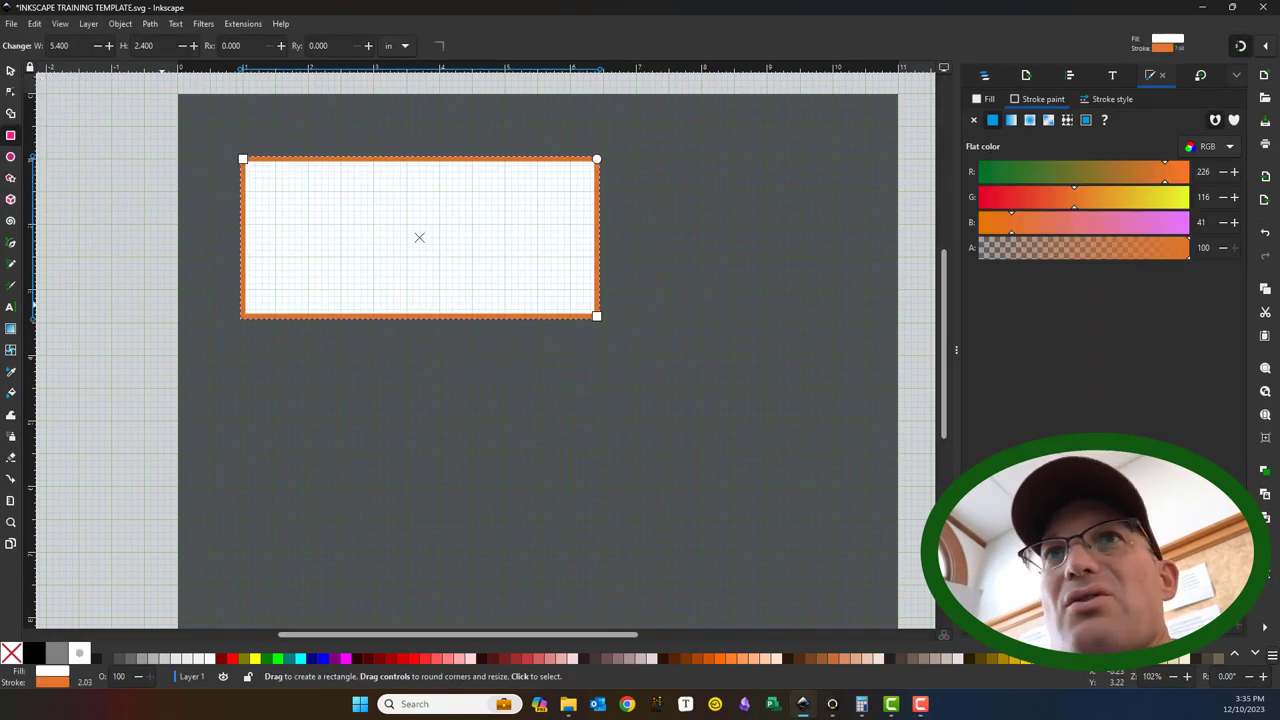
pyautogui.click(973, 120)
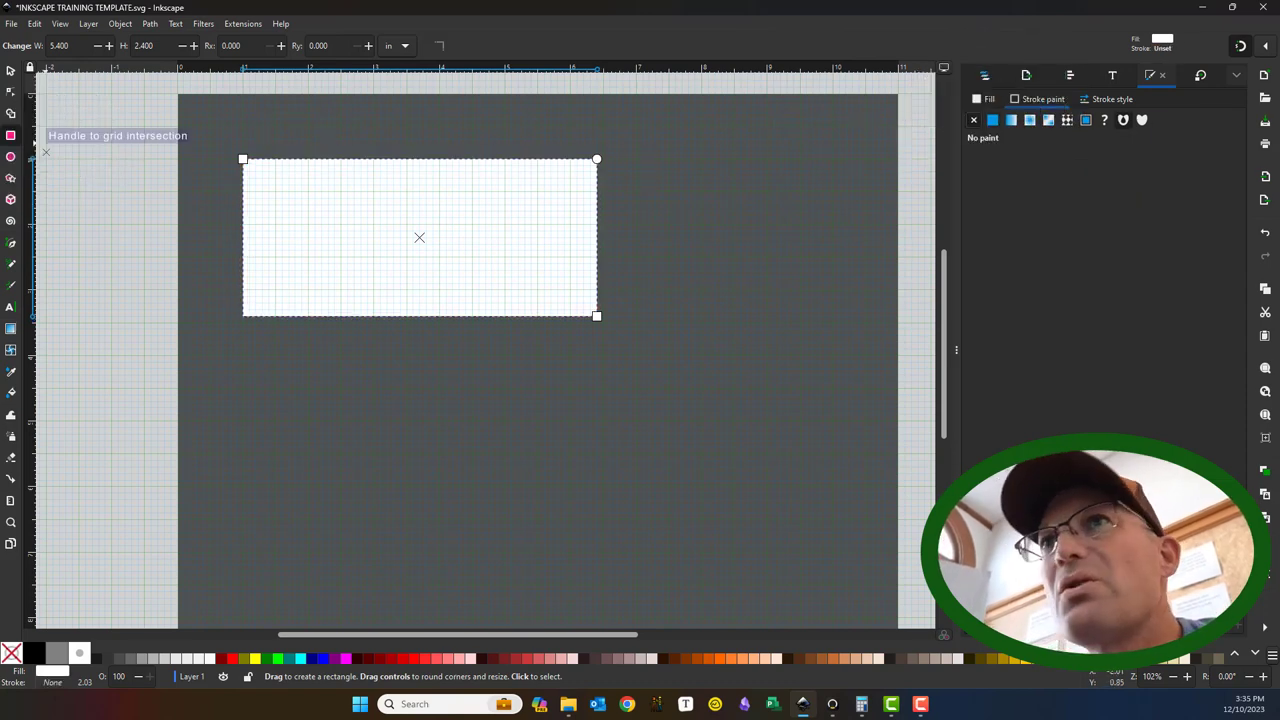
pyautogui.click(10, 70)
pyautogui.moveTo(247, 178); pyautogui.dragTo(271, 199)
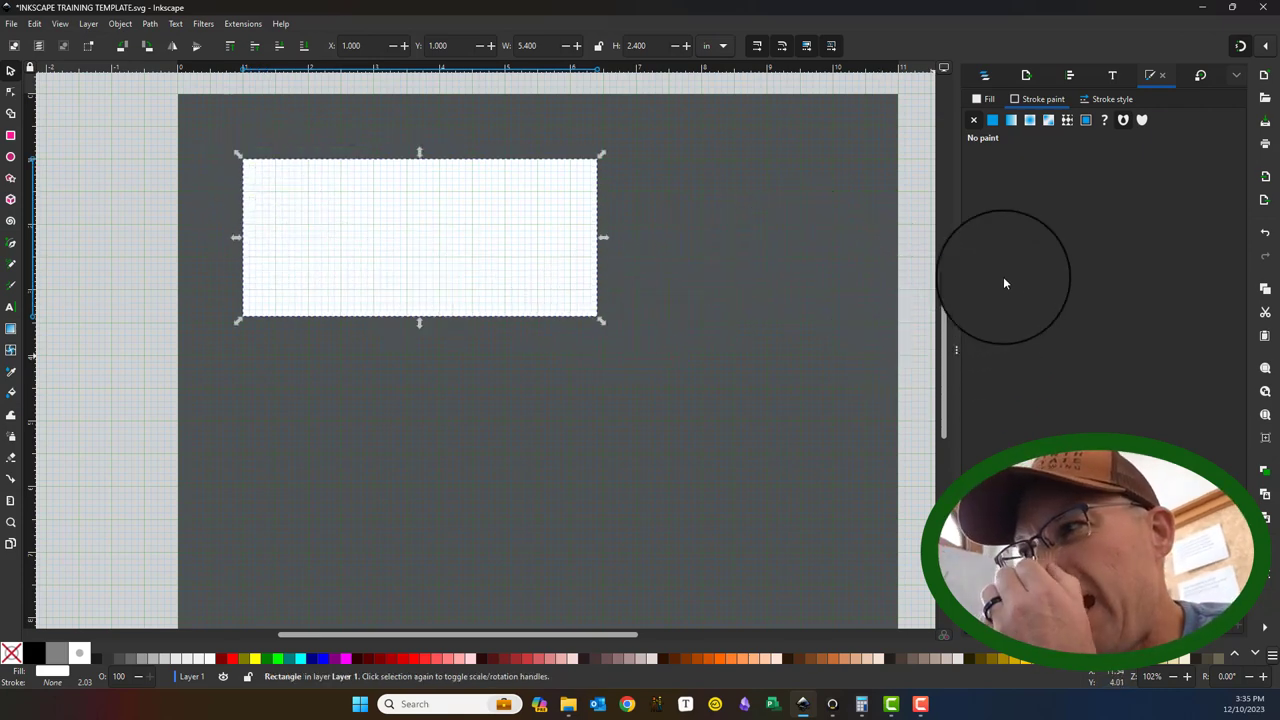
pyautogui.rightClick(1257, 689)
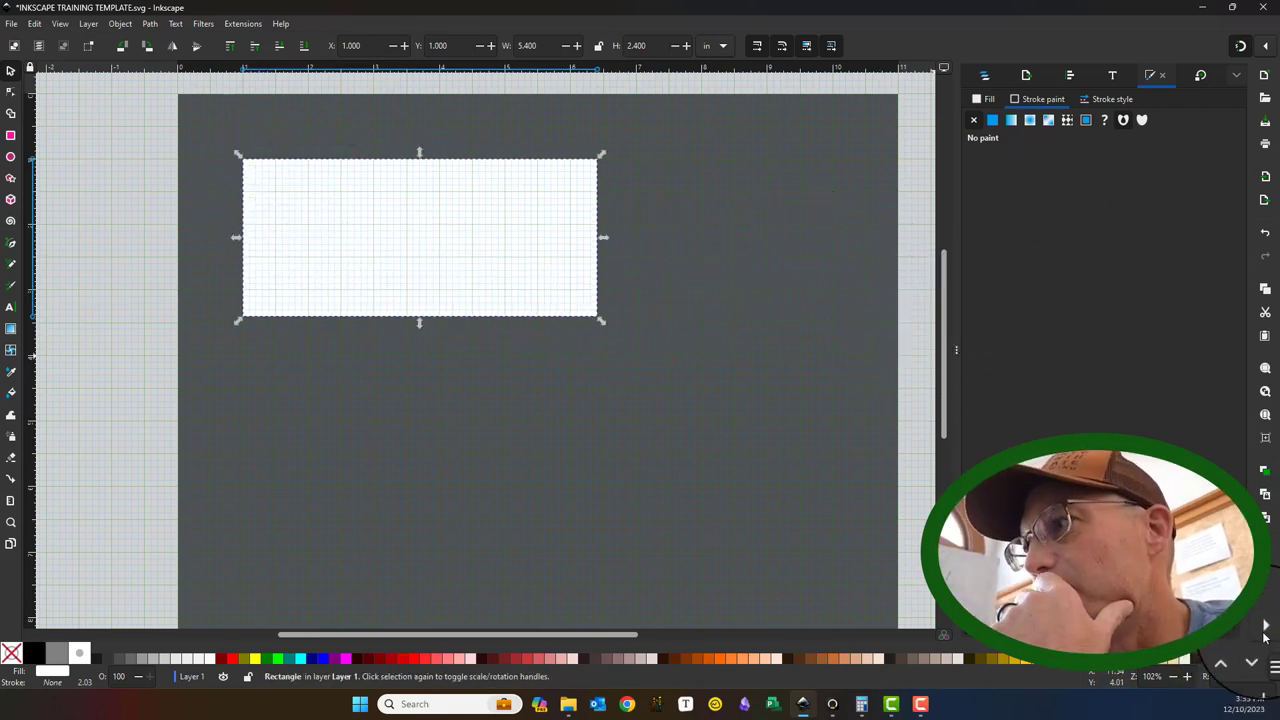
# Step: Open the XML Editor on the rectangle, showing x and y 25.4, width 137.15999, height 60.959999
pyautogui.click(1215, 645)
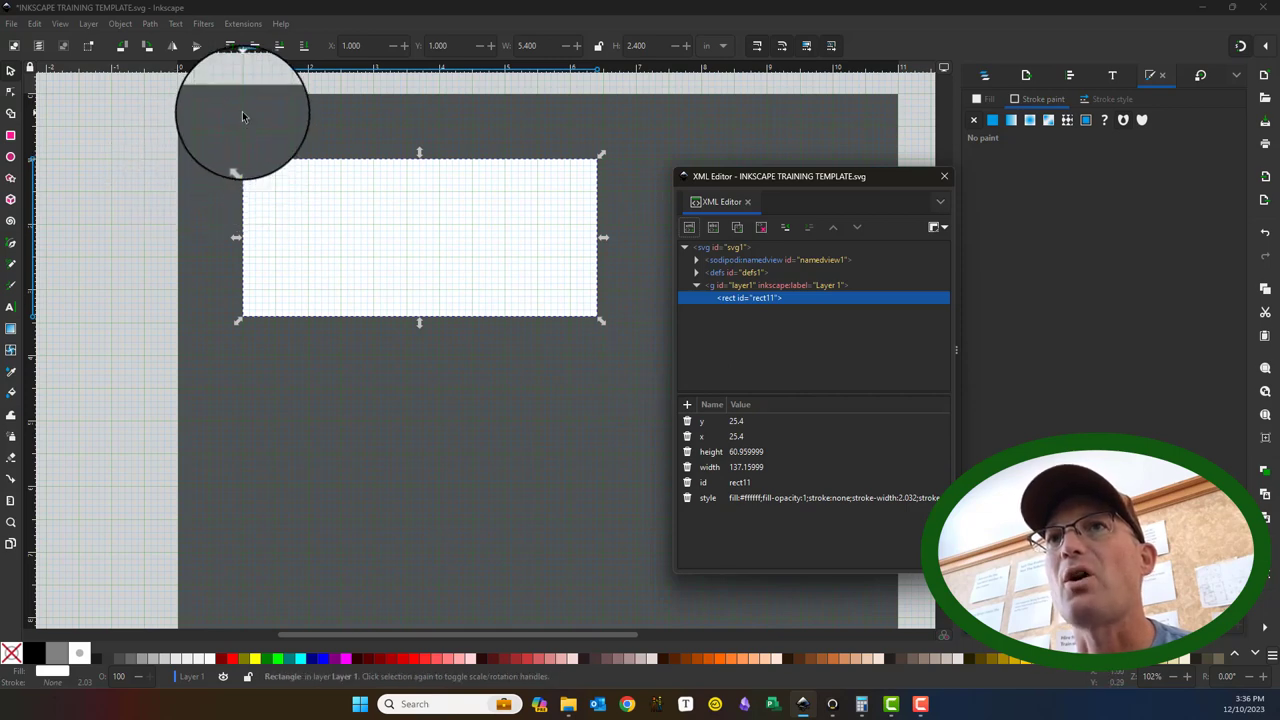
# Step: Set rect11's height and width attributes both to 25.4, making a 1-inch square
pyautogui.click(760, 451)
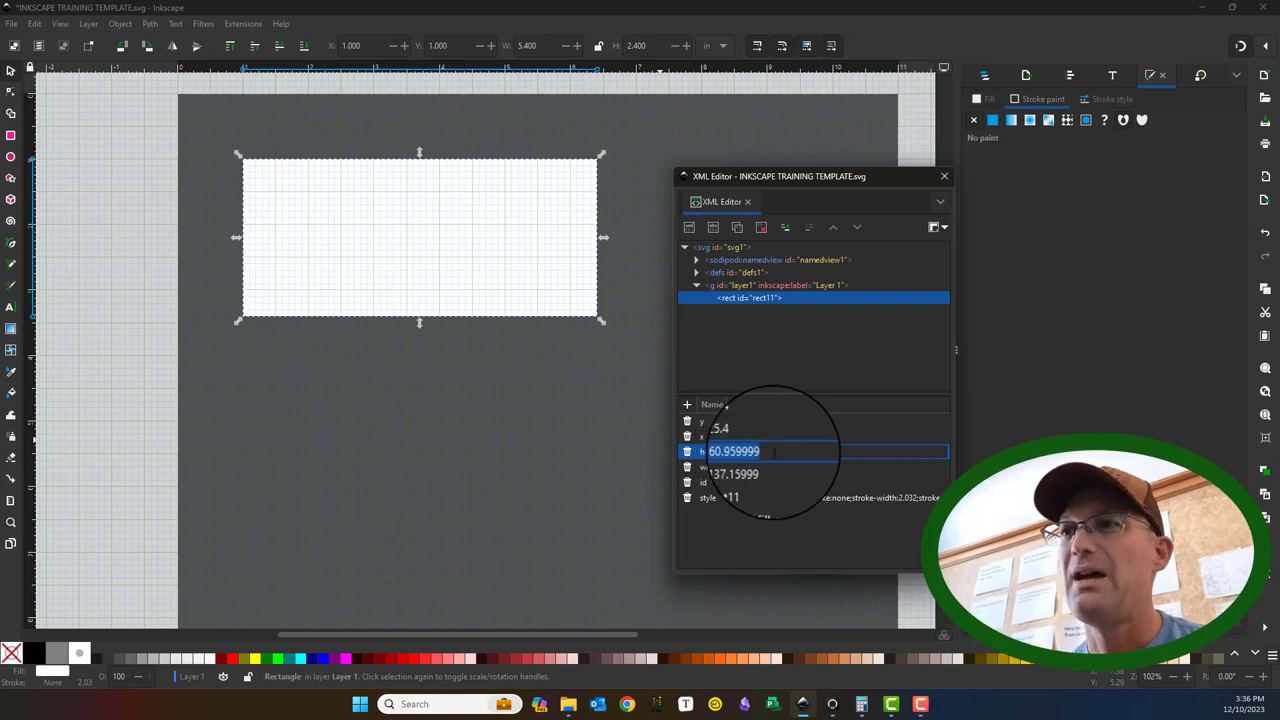
pyautogui.write('25.4')
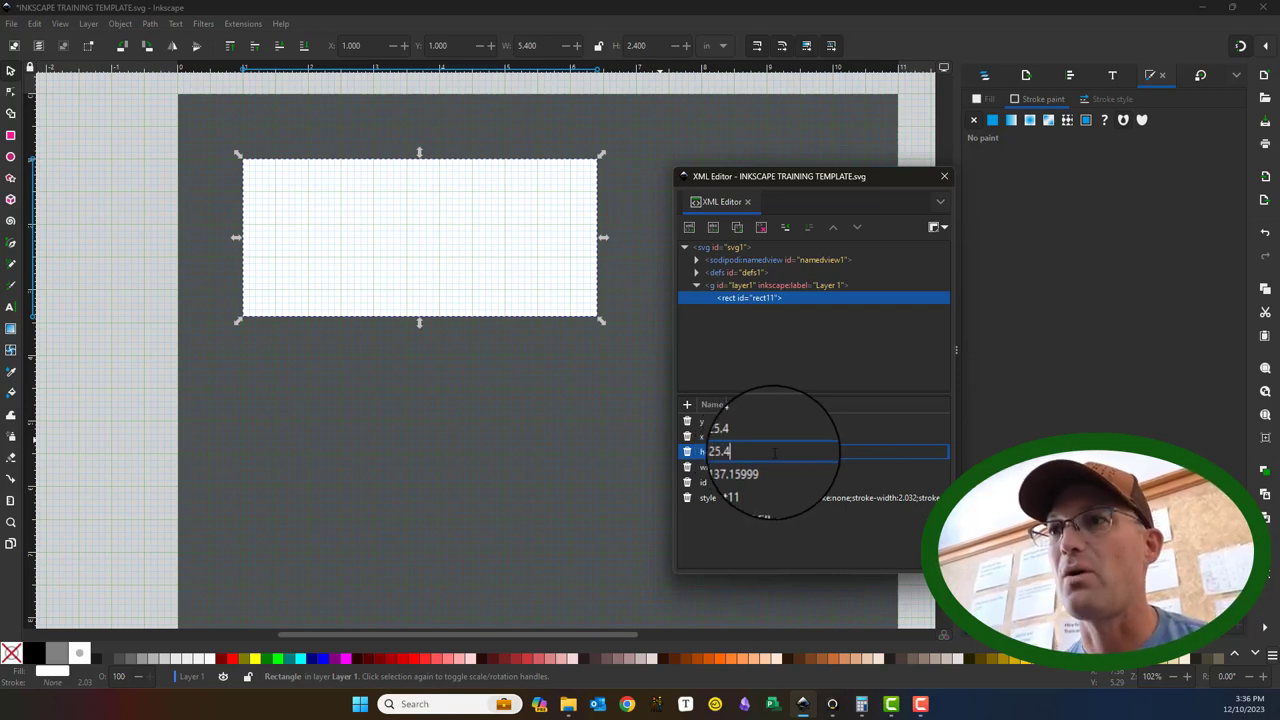
pyautogui.press('Return')
pyautogui.click(748, 468)
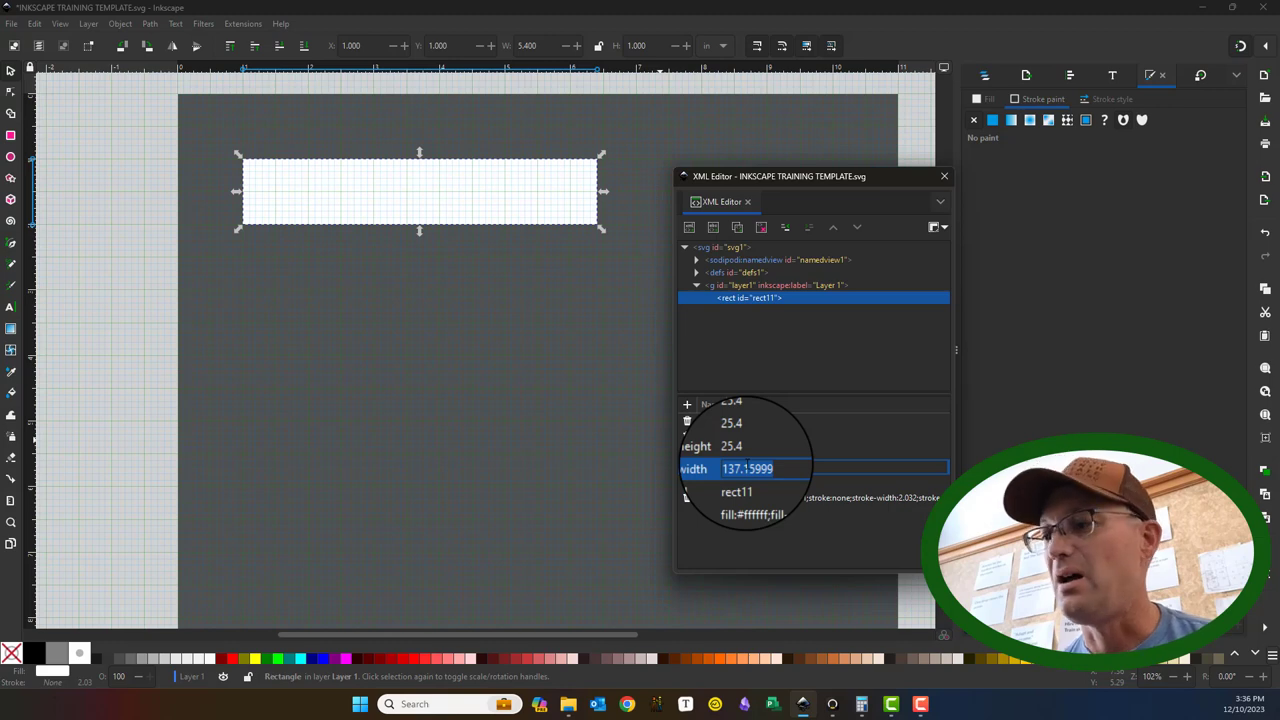
pyautogui.write('25.4')
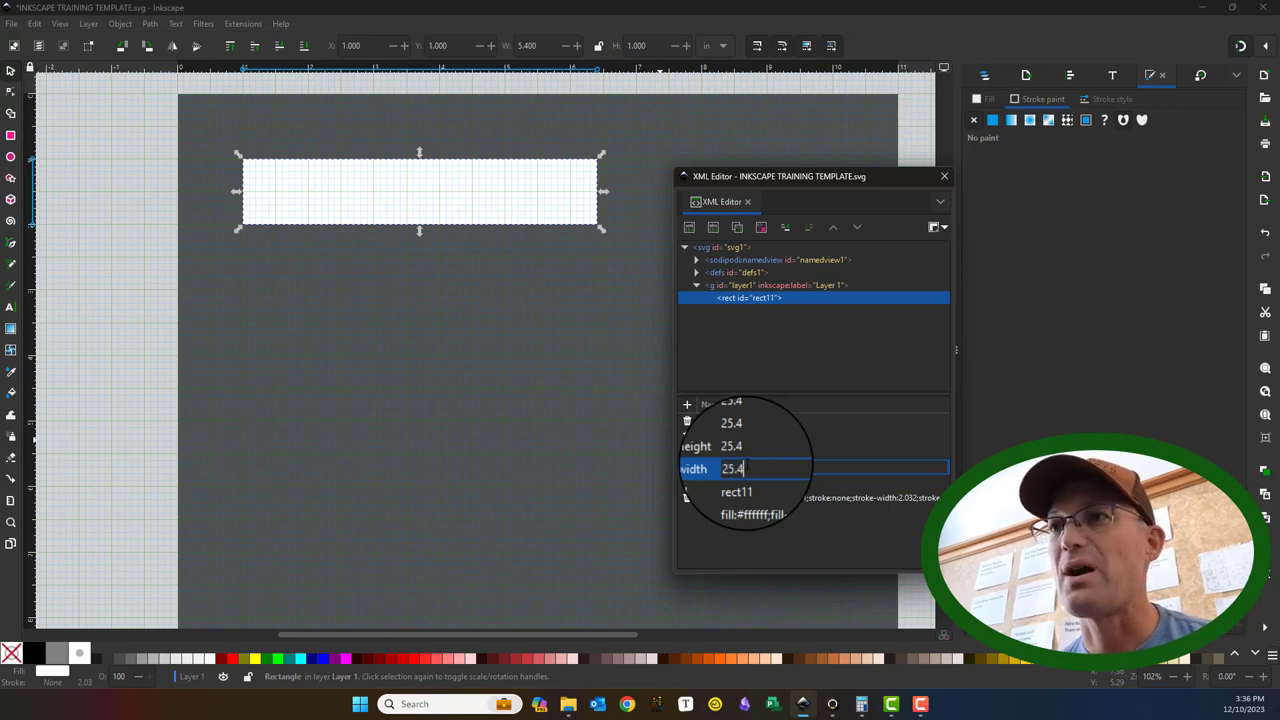
pyautogui.press('Return')
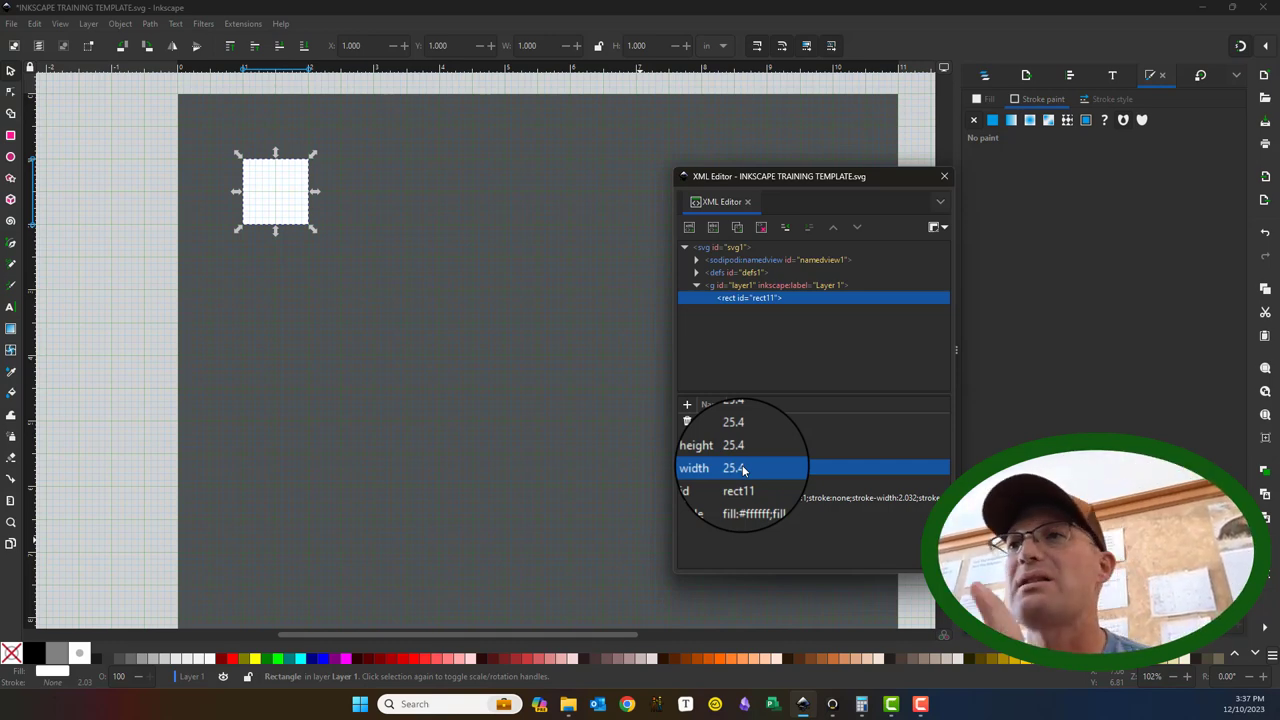
pyautogui.click(734, 541)
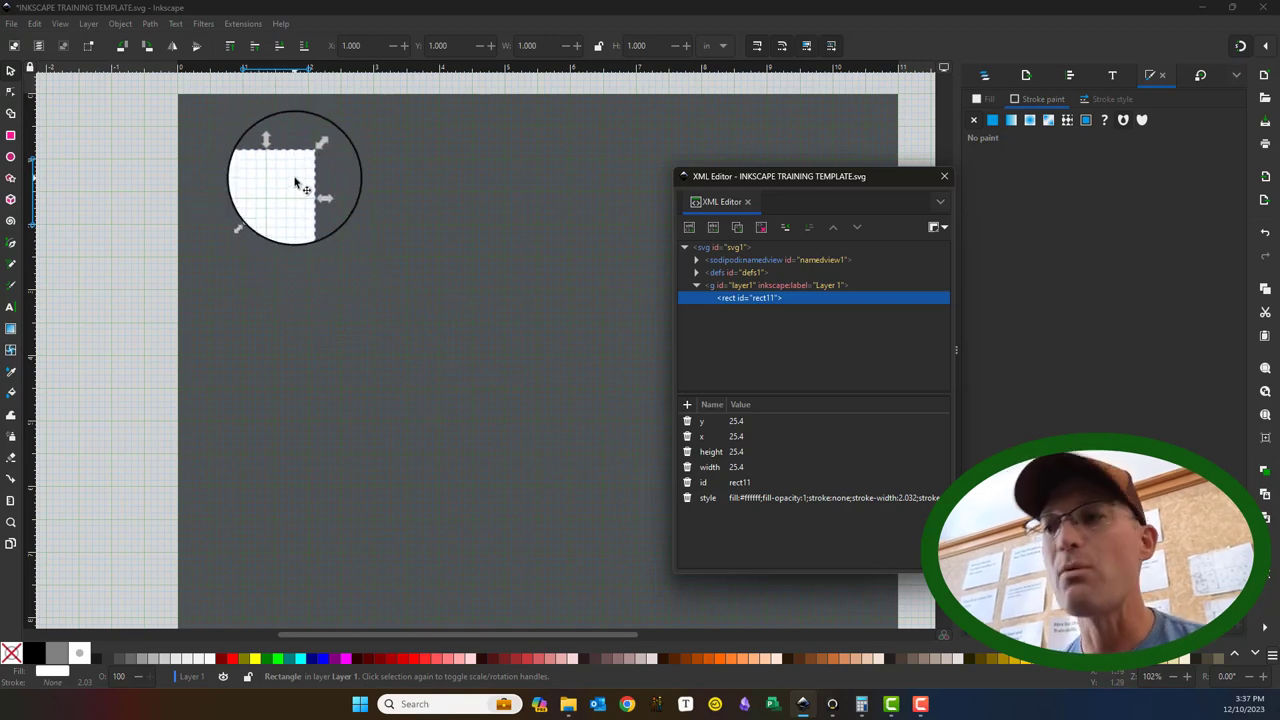
# Step: Delete the square and draw a diagonal Pen line from near top-left to lower right
pyautogui.press('Delete')
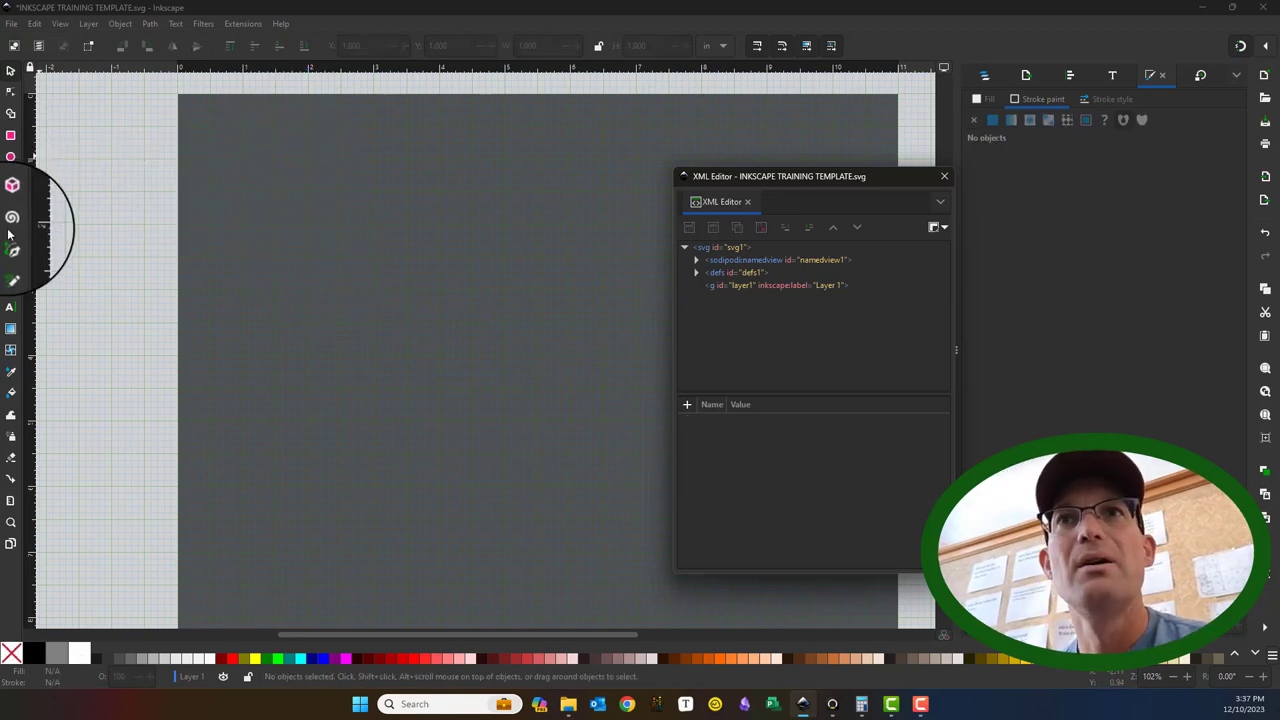
pyautogui.click(10, 242)
pyautogui.click(262, 178)
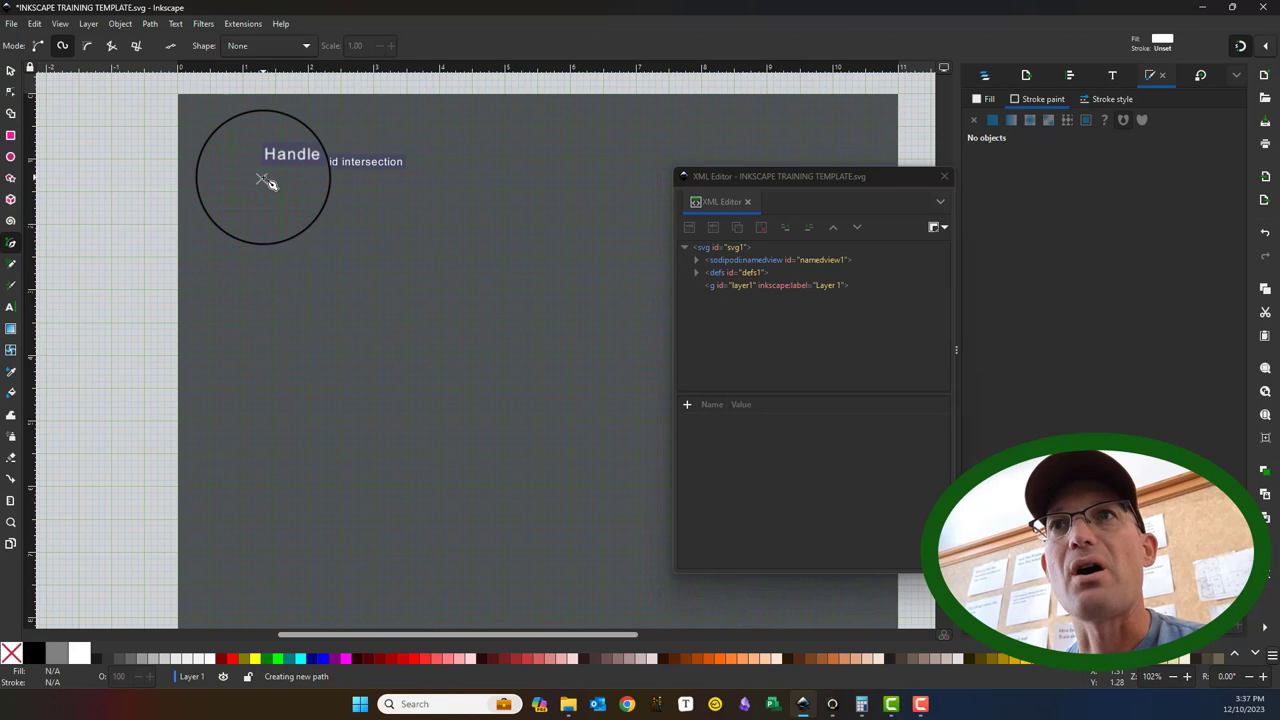
pyautogui.doubleClick(500, 463)
pyautogui.click(10, 70)
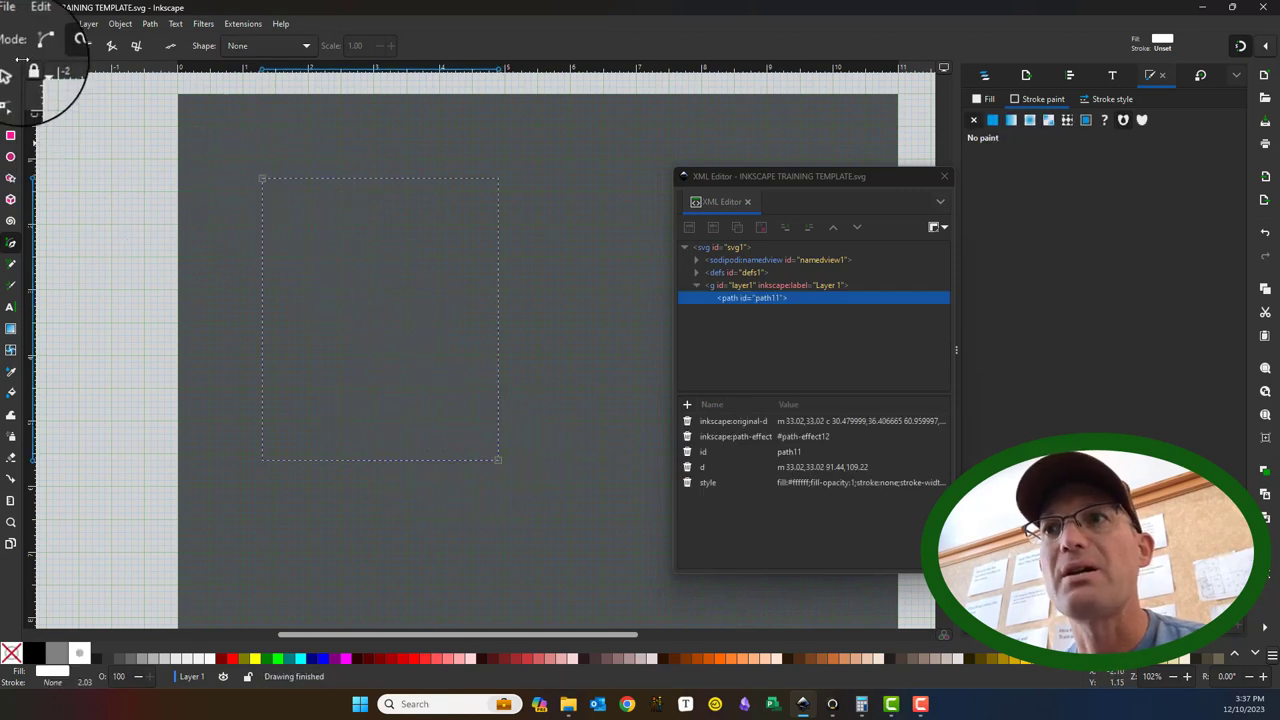
# Step: Give the line an orange stroke and no fill, and bring up its d path data
pyautogui.click(992, 120)
pyautogui.click(990, 100)
pyautogui.click(973, 120)
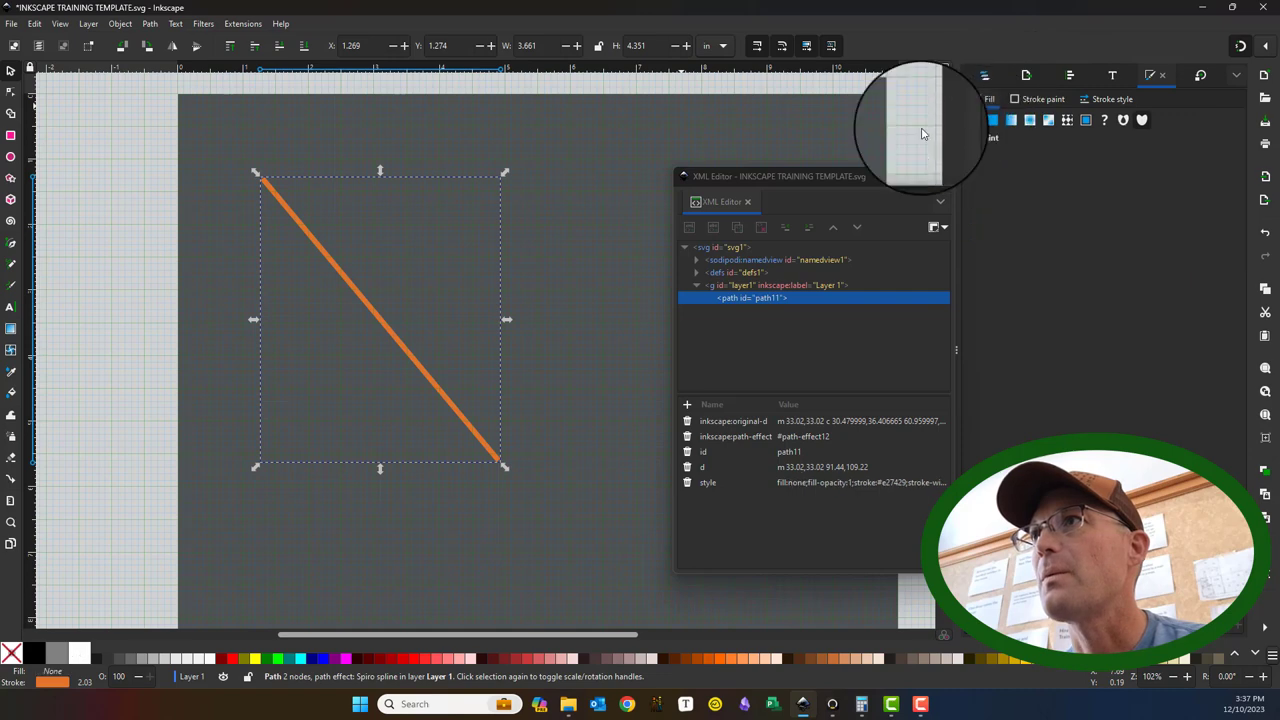
pyautogui.click(858, 437)
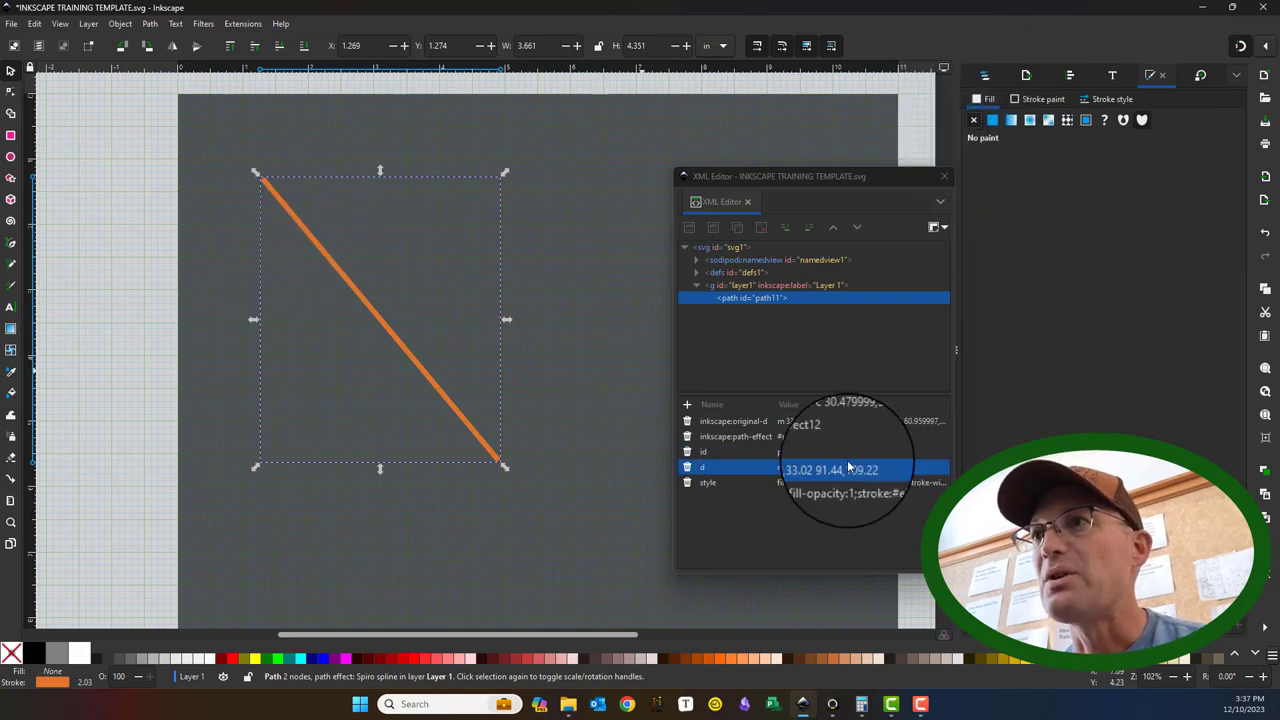
pyautogui.click(846, 470)
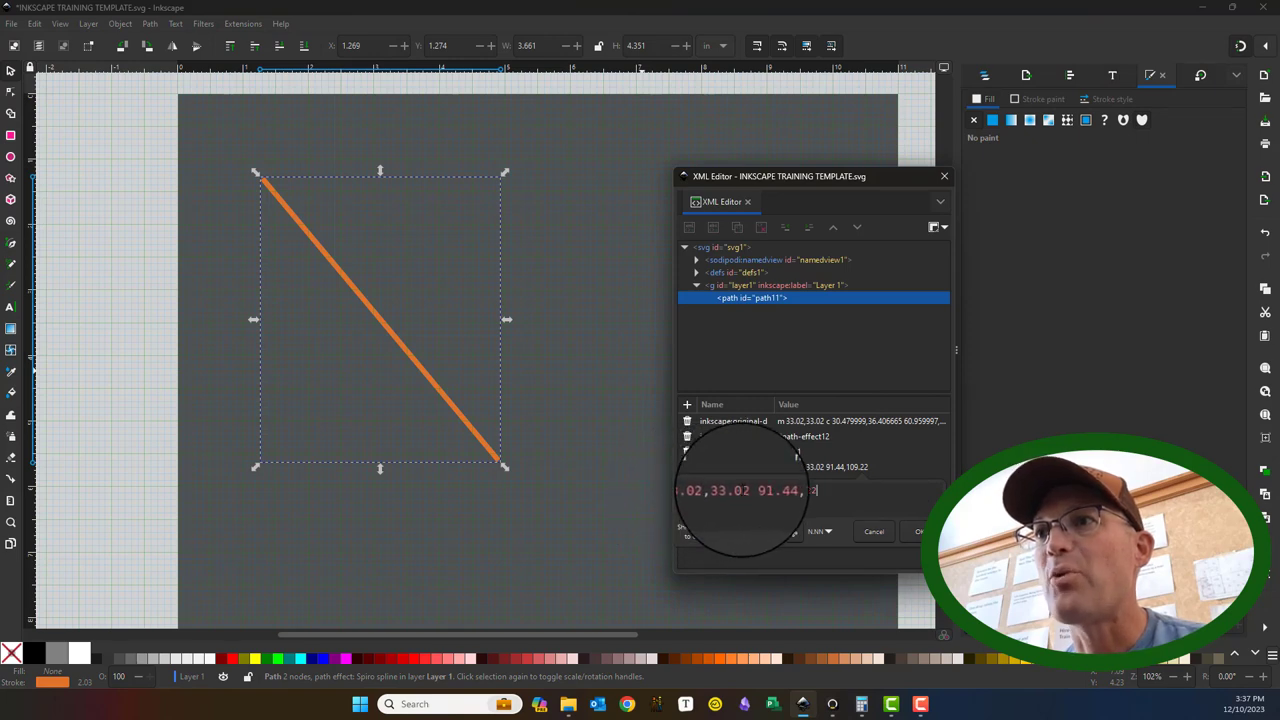
# Step: Replace path11's d coordinates with 25.4,25.4 0.0,0.0, making the line disappear from the page
pyautogui.write('10')
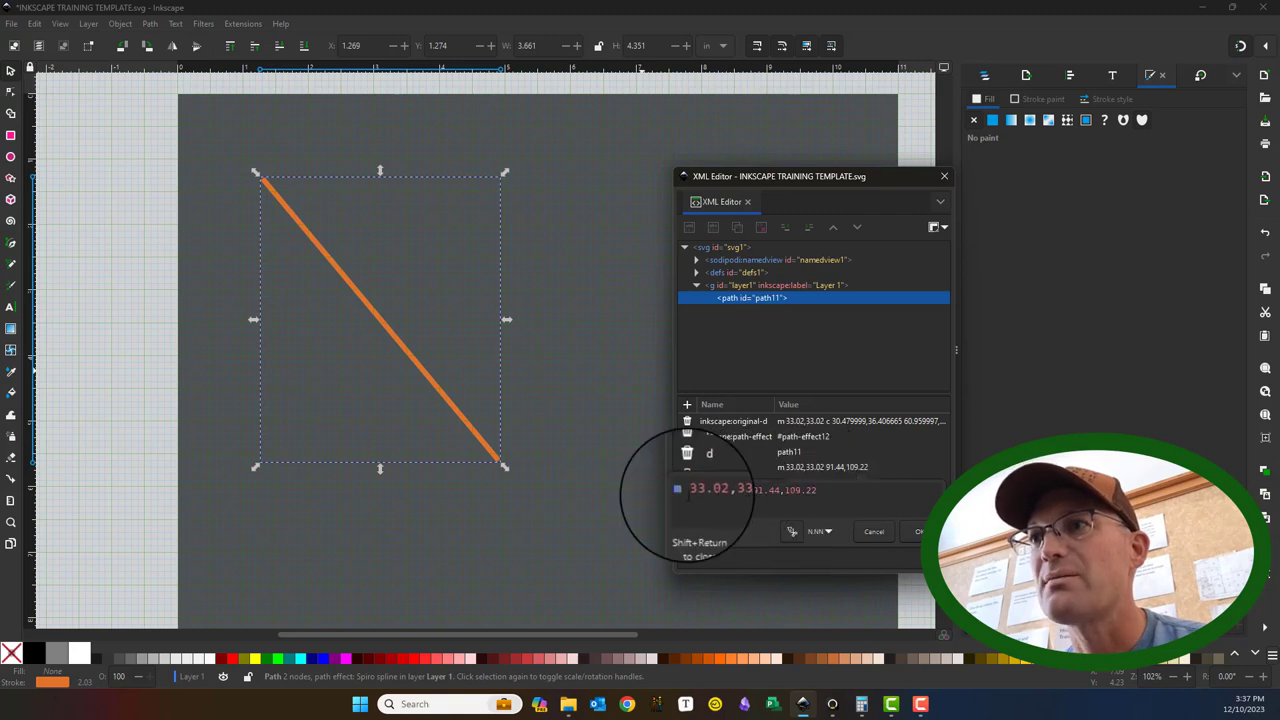
pyautogui.moveTo(750, 490); pyautogui.dragTo(659, 484)
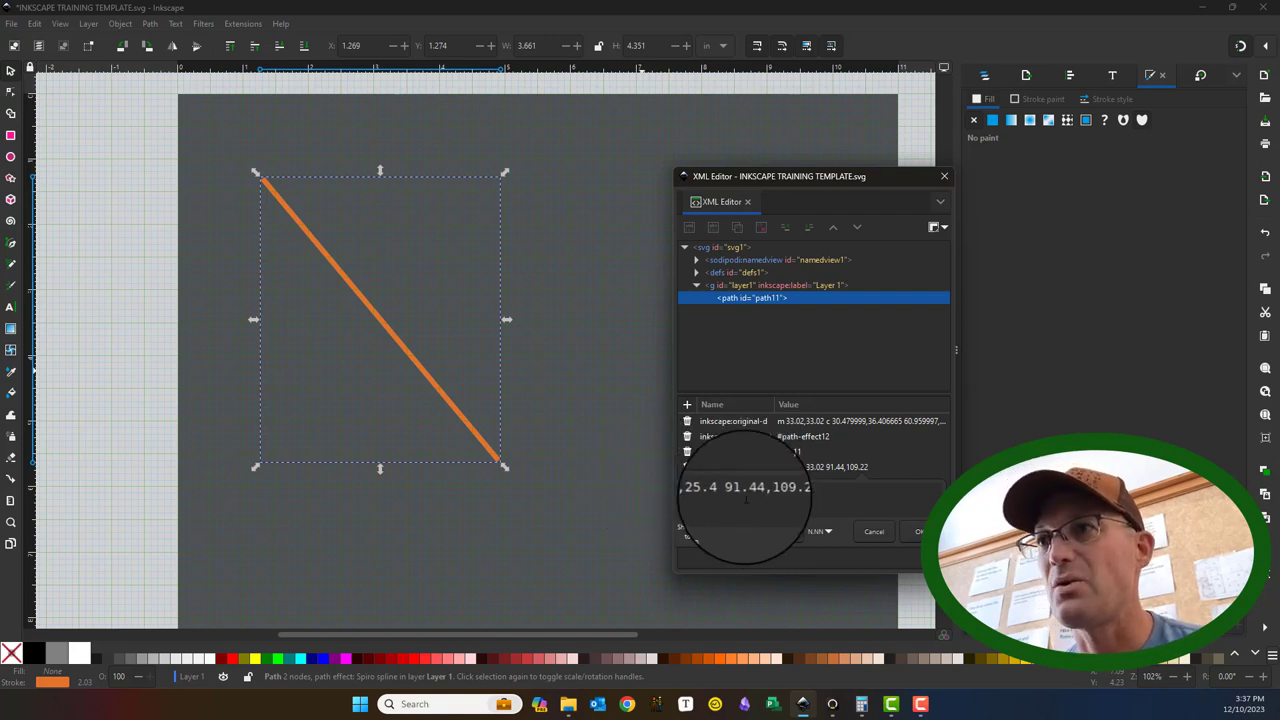
pyautogui.moveTo(731, 491); pyautogui.dragTo(798, 490)
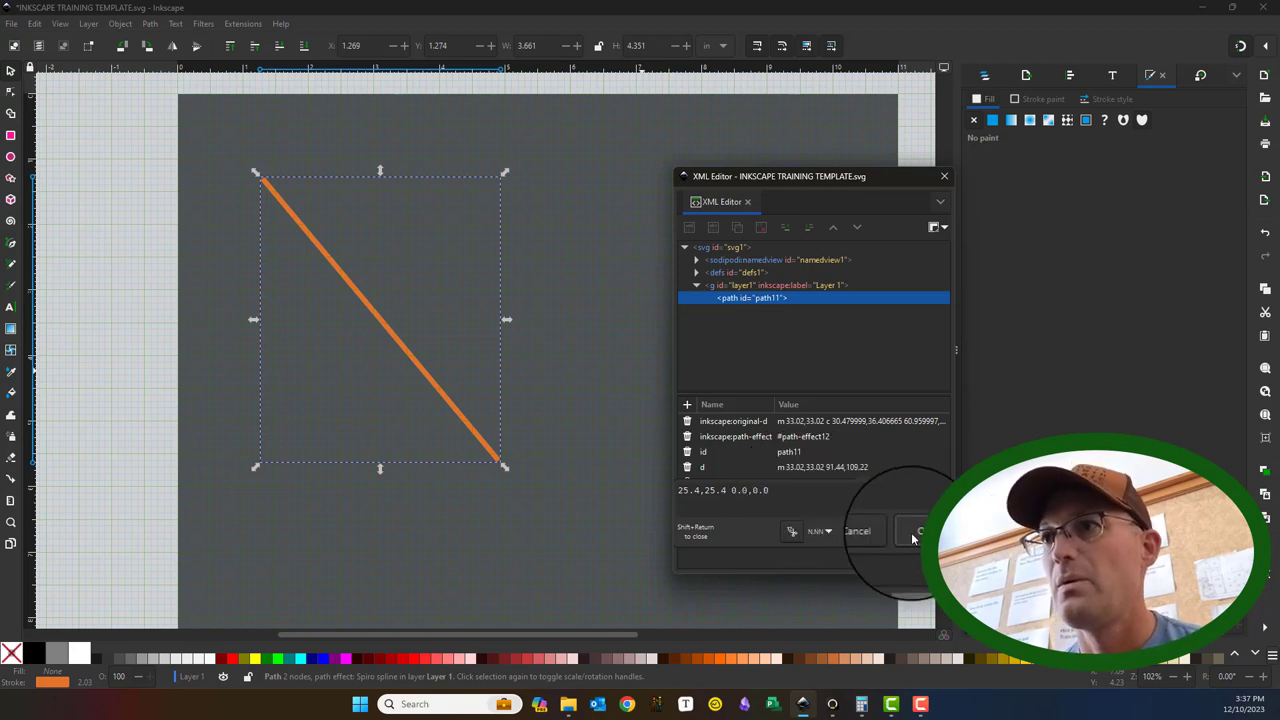
pyautogui.click(918, 531)
# Step: Move the 0.0,0.0 pair to the front so path11's d reads 0.0,0.0 25.4,25.4
pyautogui.click(808, 467)
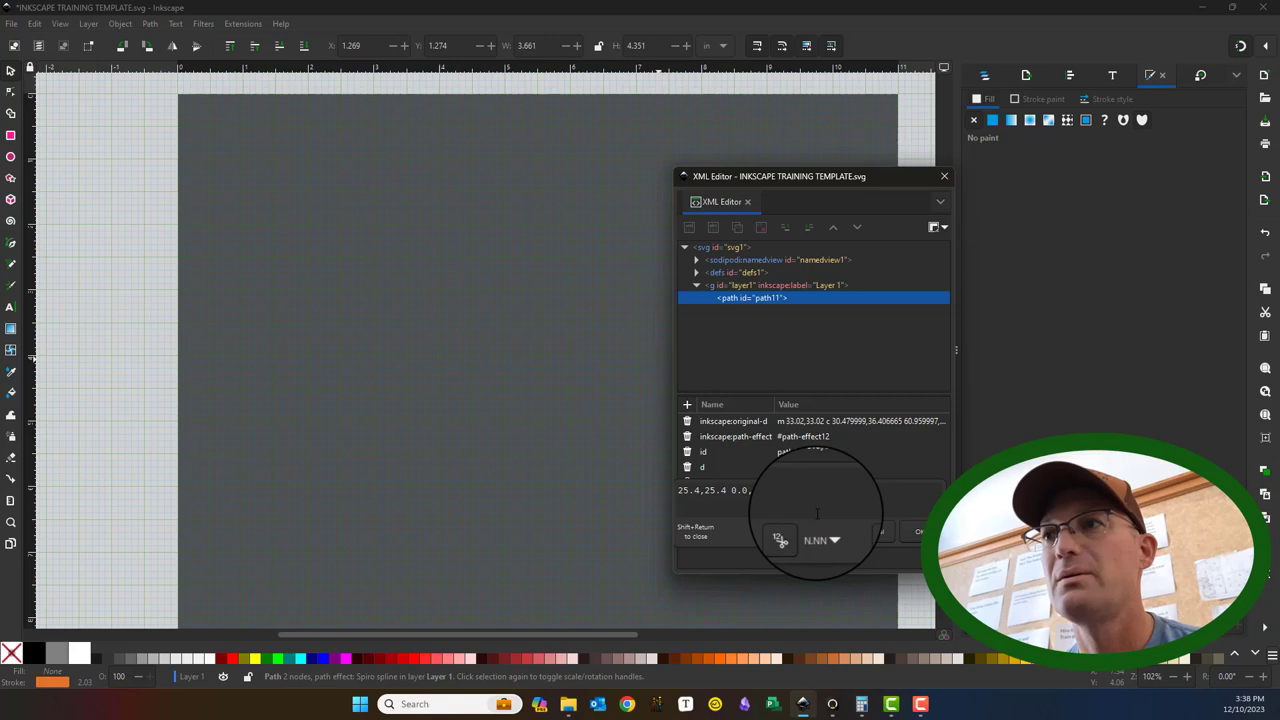
pyautogui.moveTo(780, 502); pyautogui.dragTo(735, 490)
pyautogui.click(785, 489)
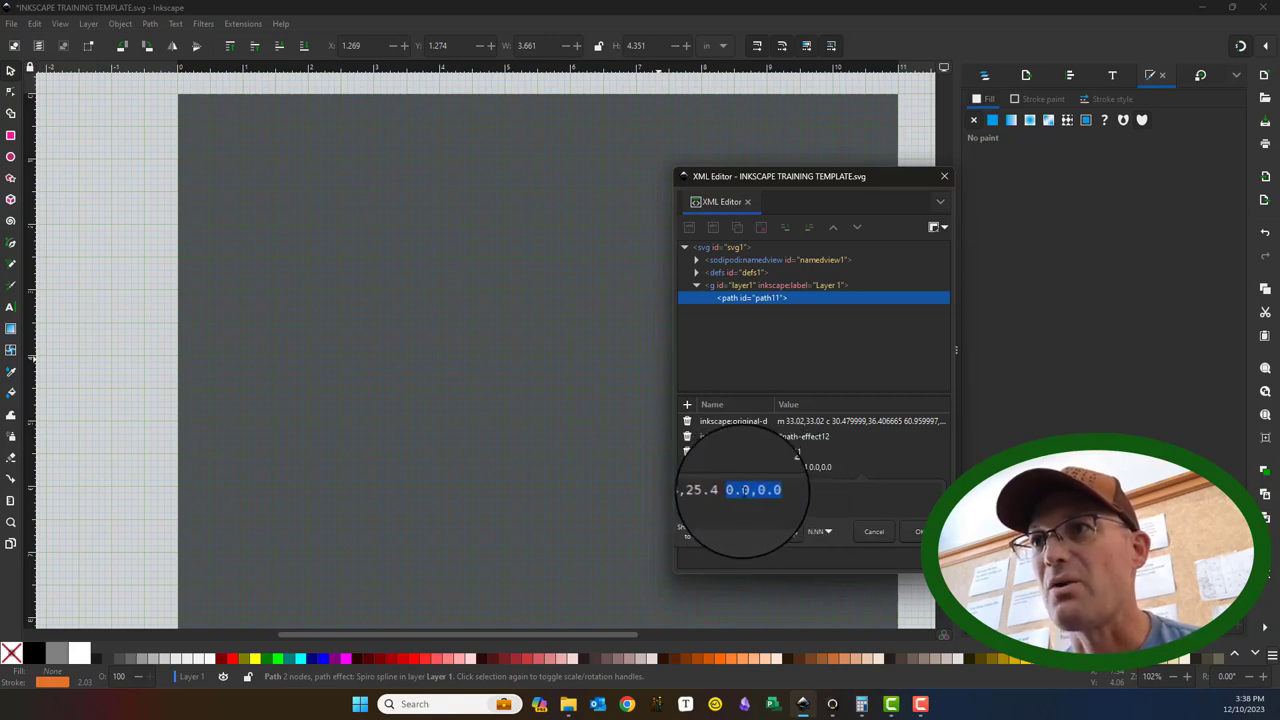
pyautogui.rightClick(765, 495)
pyautogui.click(772, 540)
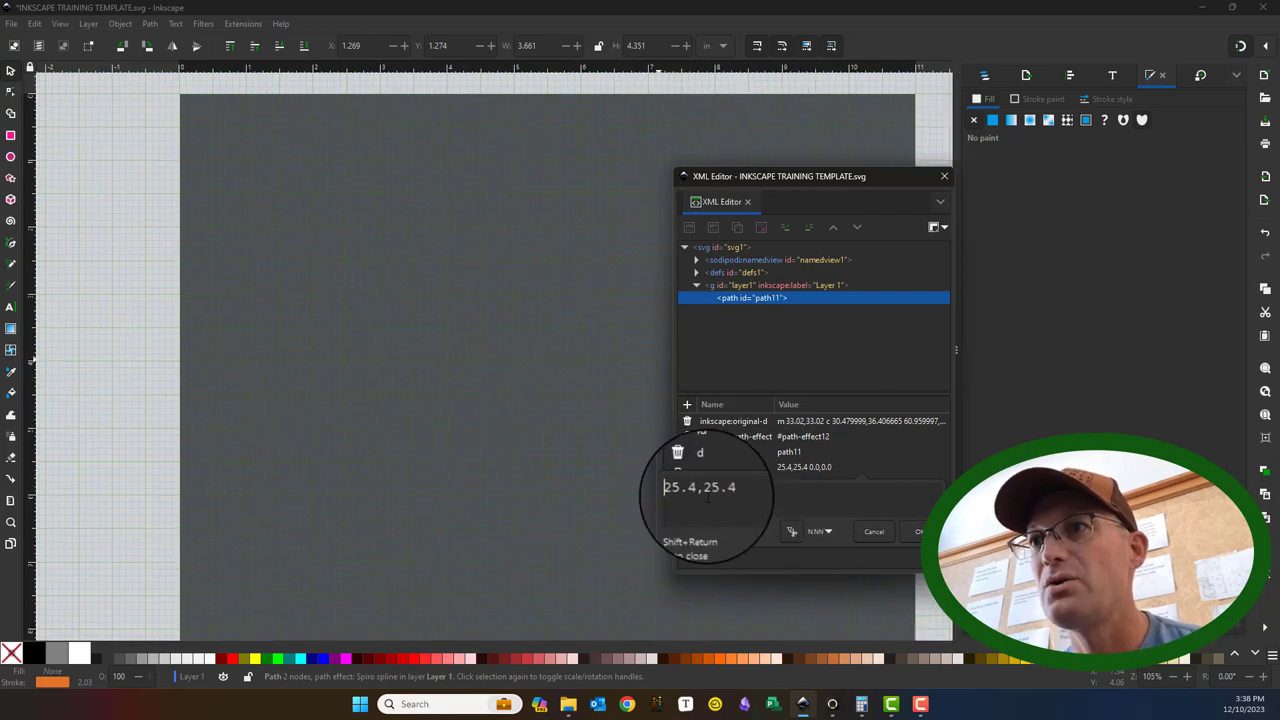
pyautogui.hotkey('ctrl', 'v')
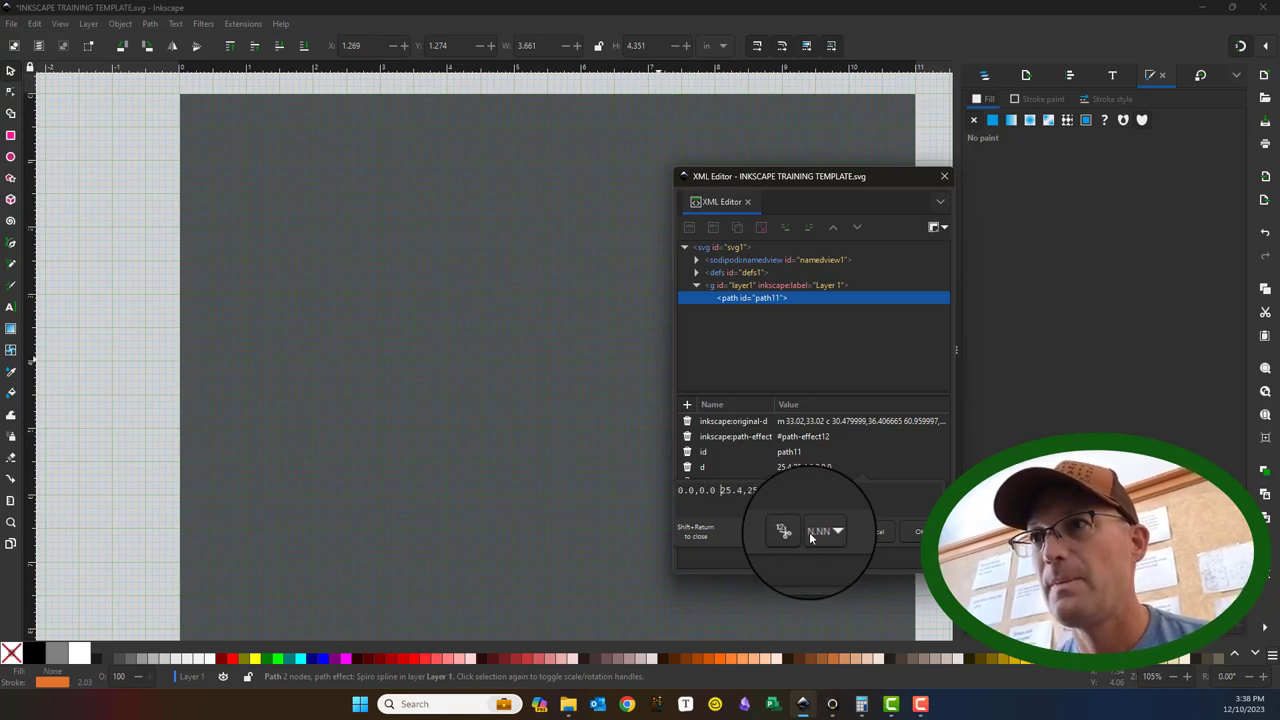
pyautogui.click(921, 531)
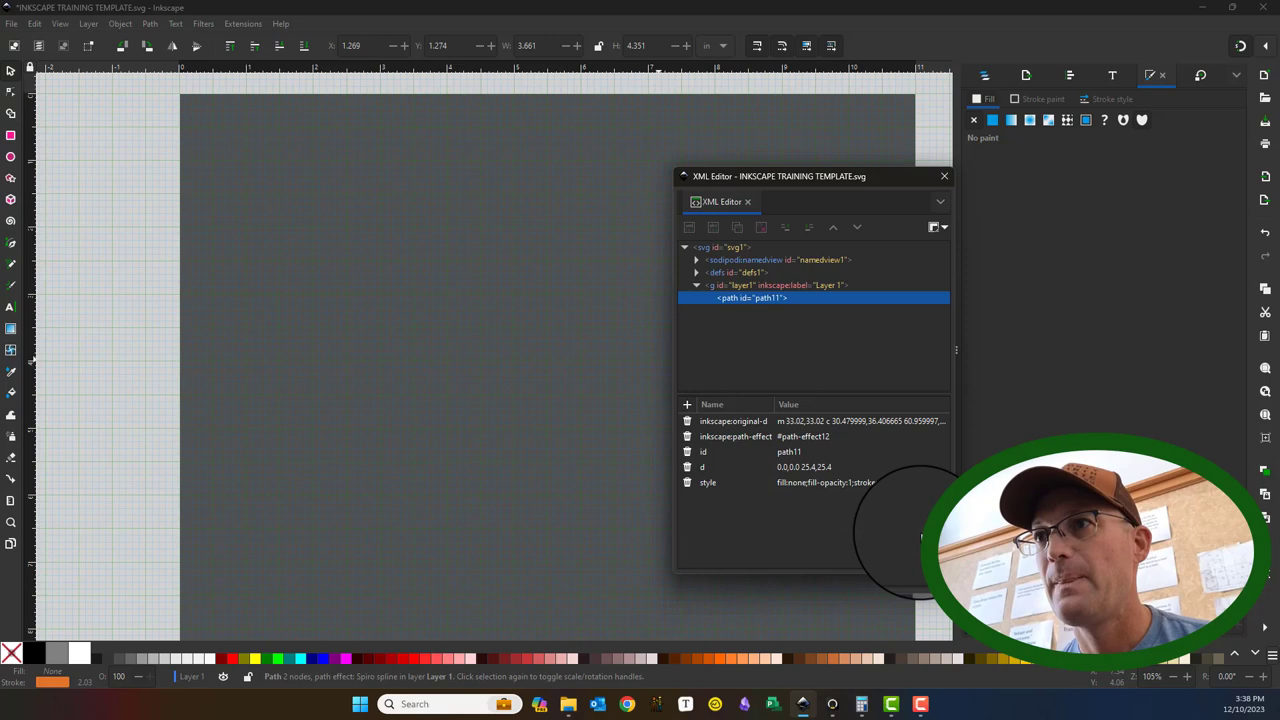
# Step: Check the line's d value and close the XML Editor
pyautogui.click(840, 467)
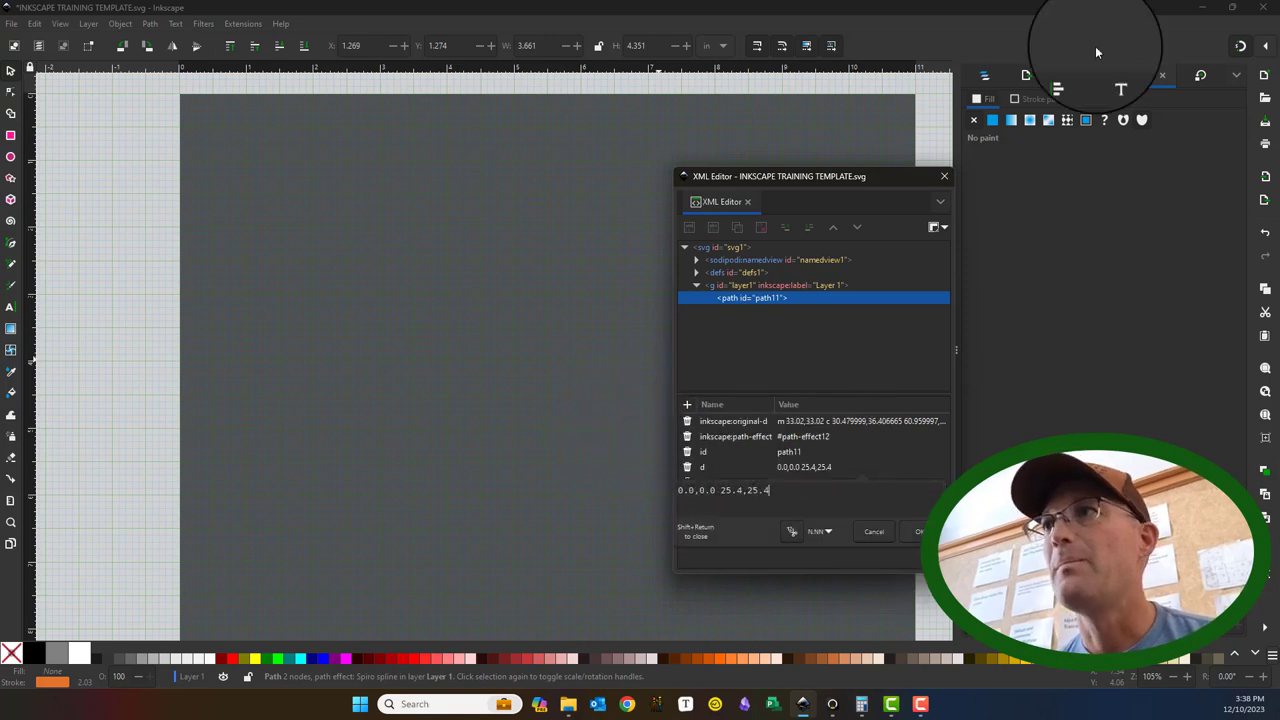
pyautogui.click(945, 176)
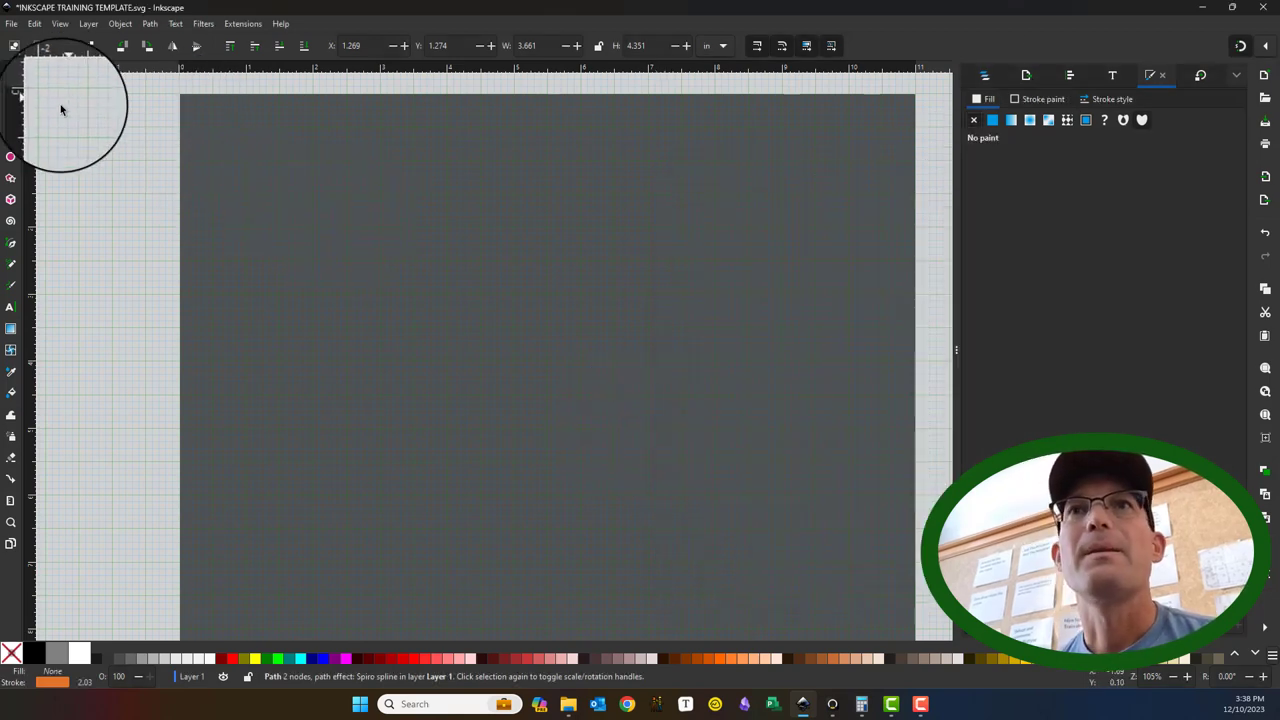
pyautogui.click(11, 243)
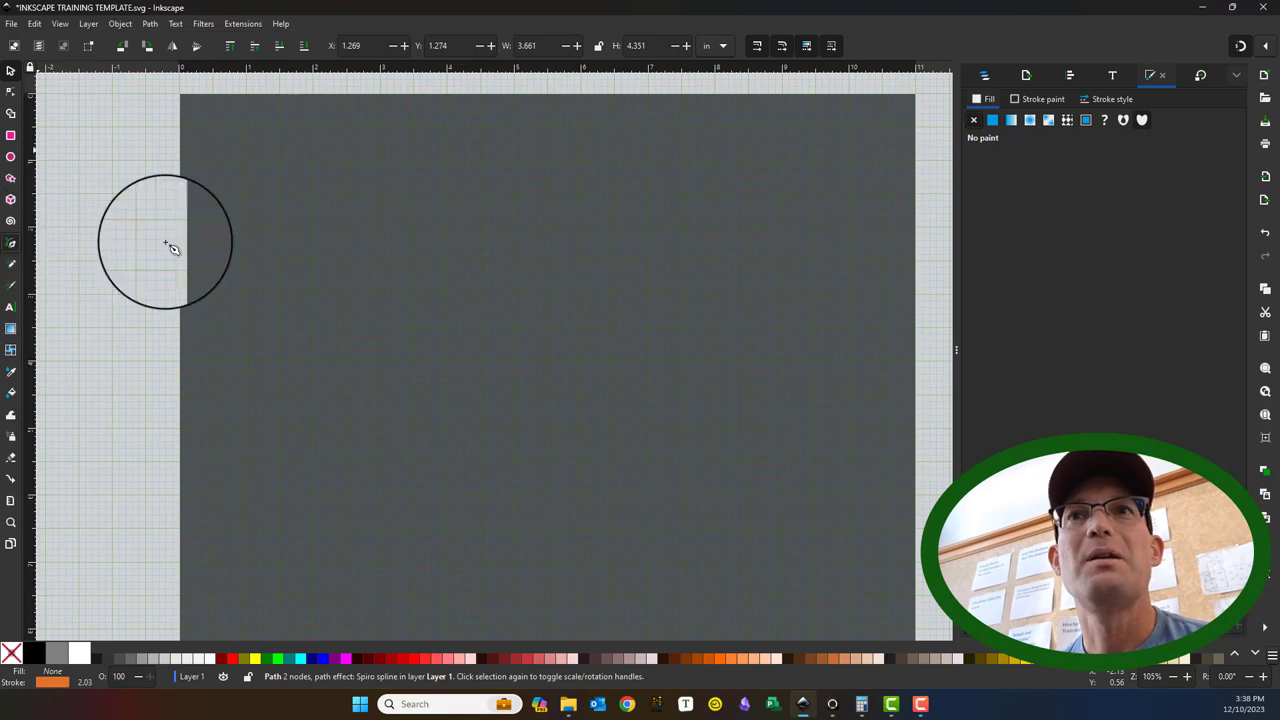
# Step: Clear the selection and draw a new two-node orange line, 4.610 × 0.679 in, across the upper page
pyautogui.click(11, 70)
pyautogui.click(295, 200)
pyautogui.moveTo(122, 142); pyautogui.dragTo(688, 580)
pyautogui.click(11, 243)
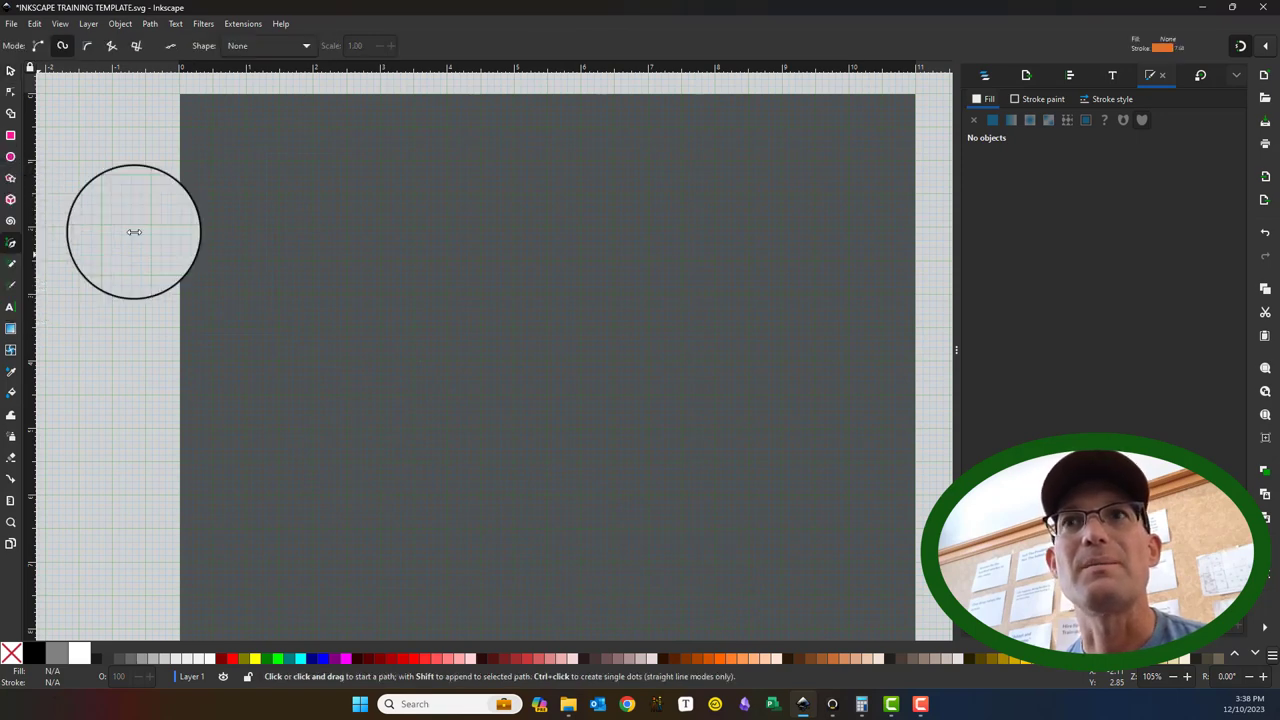
pyautogui.click(386, 186)
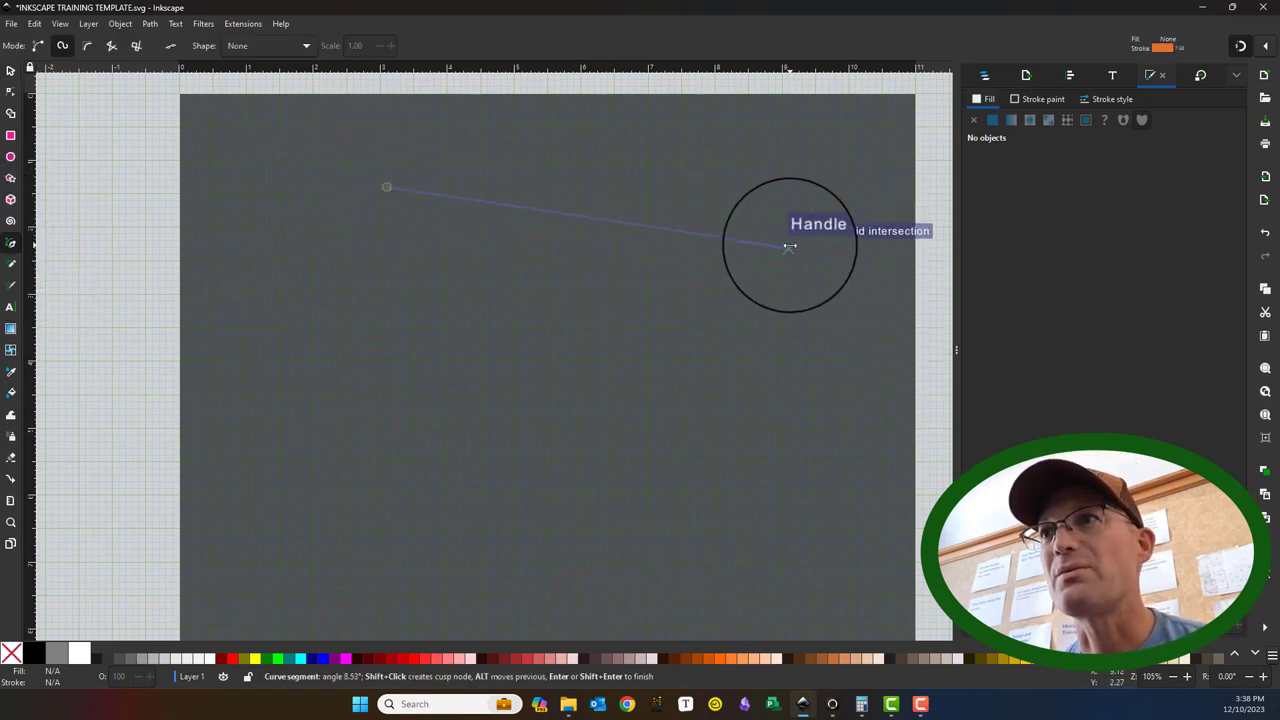
pyautogui.press('Escape')
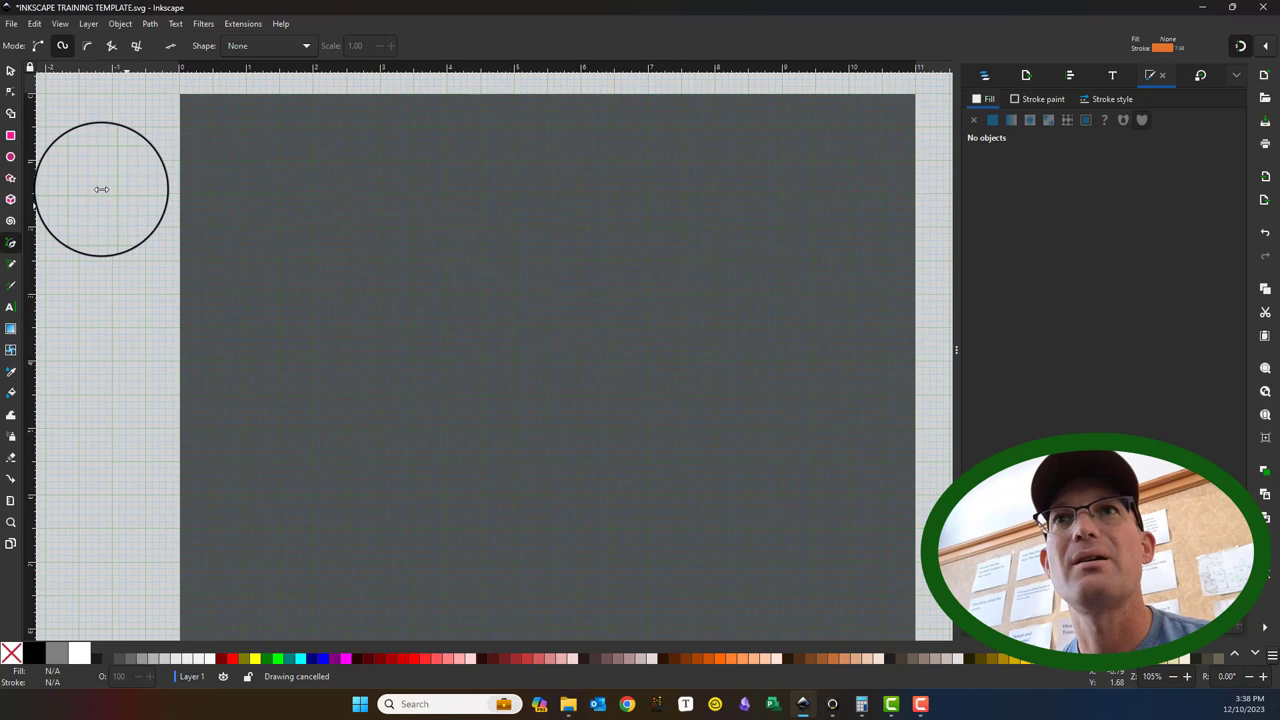
pyautogui.click(326, 247)
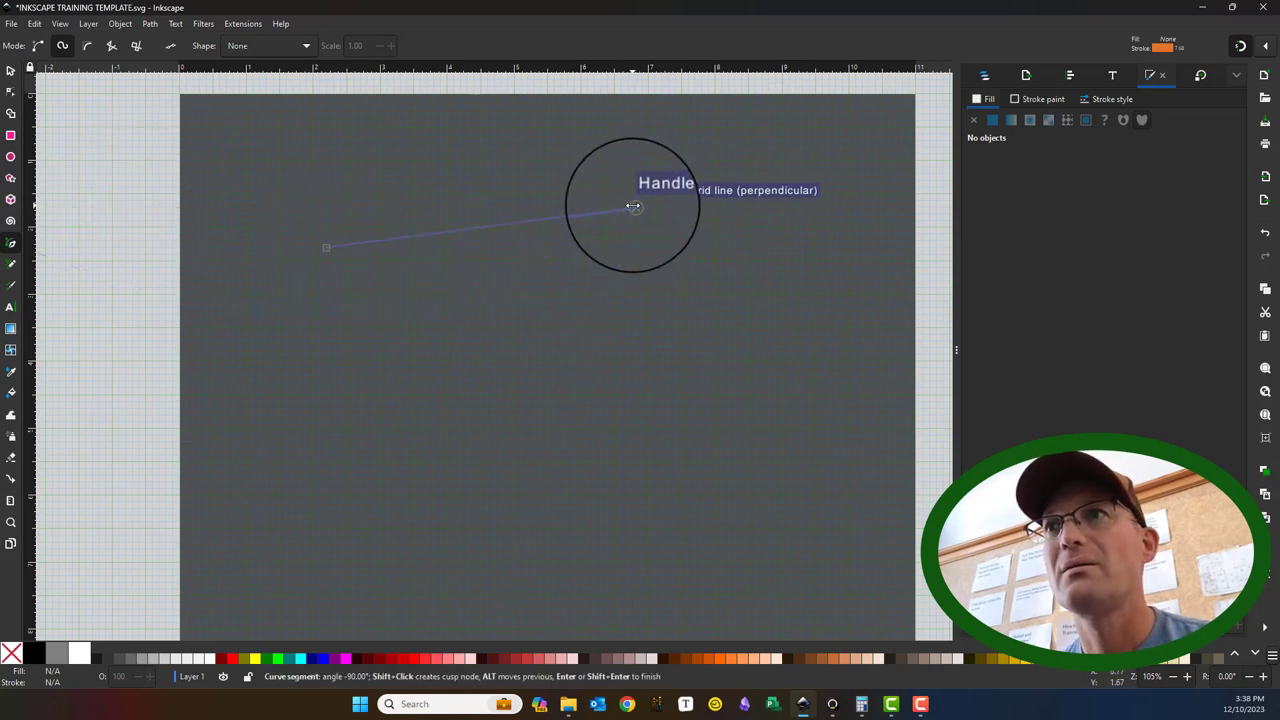
pyautogui.doubleClick(633, 206)
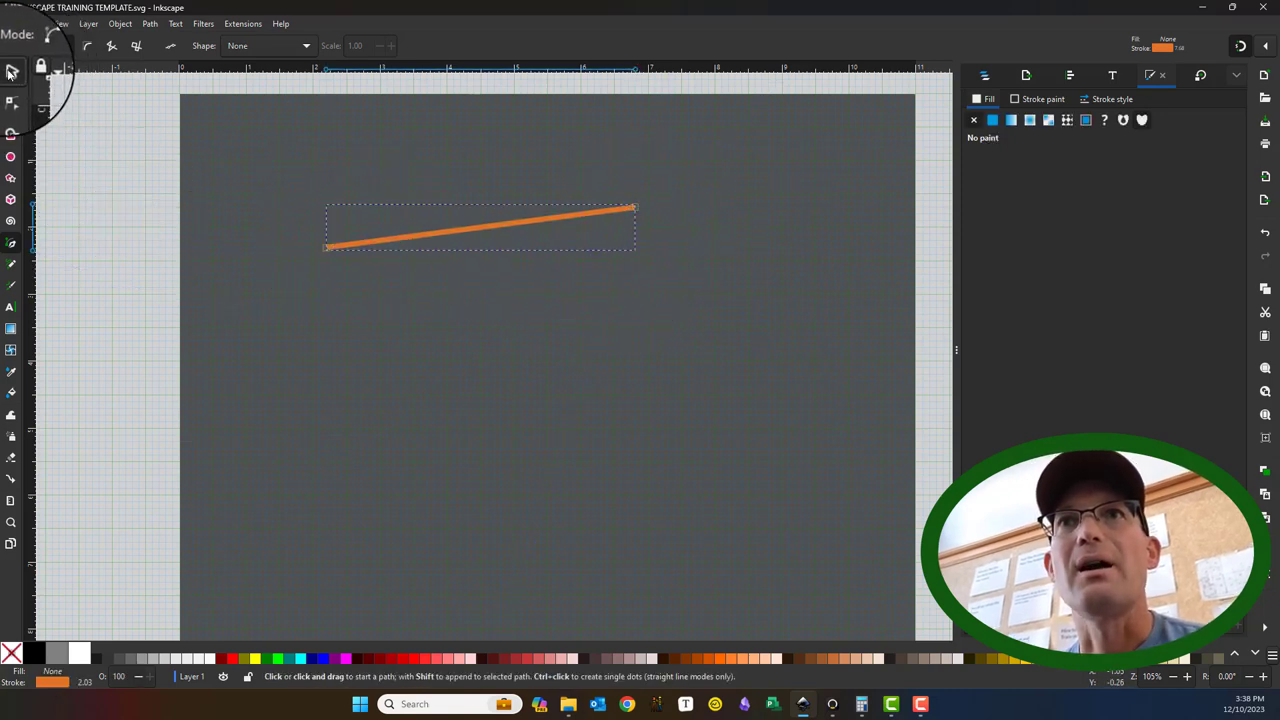
pyautogui.click(10, 72)
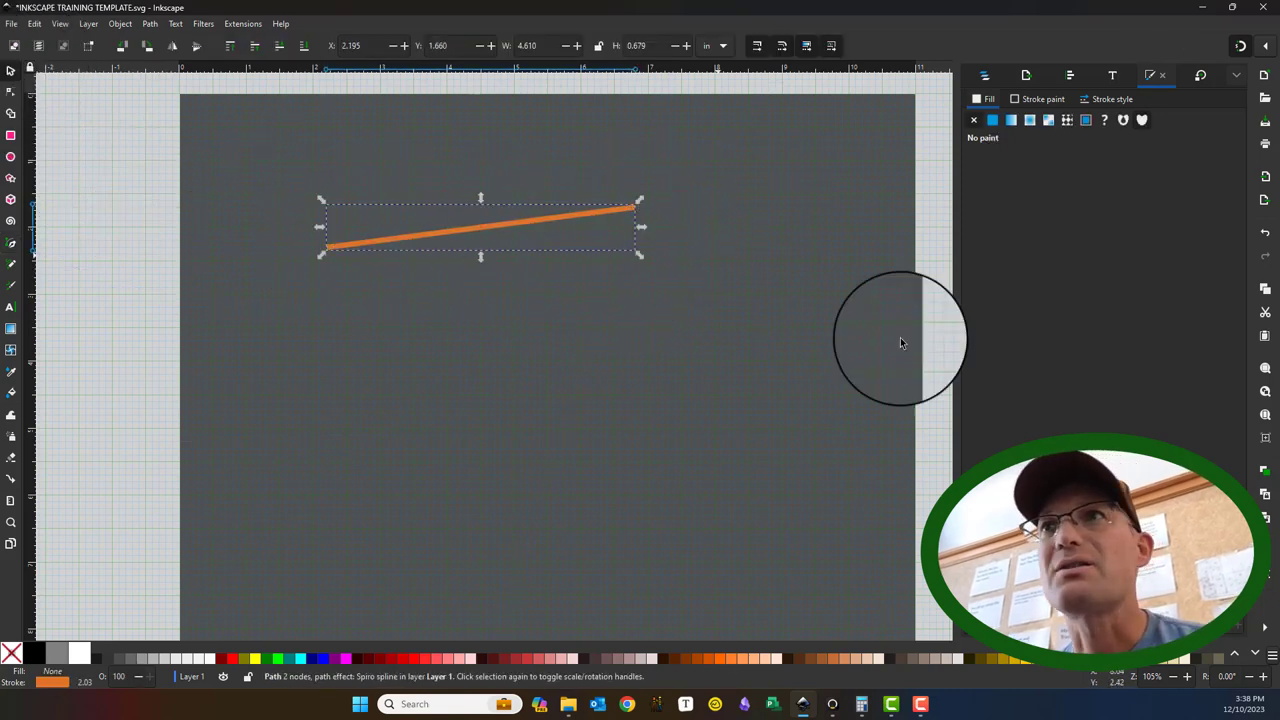
pyautogui.click(1265, 627)
# Step: In the XML Editor, set path12's d start point to 0.0,0.0
pyautogui.hotkey('ctrl', 'shift', 'x')
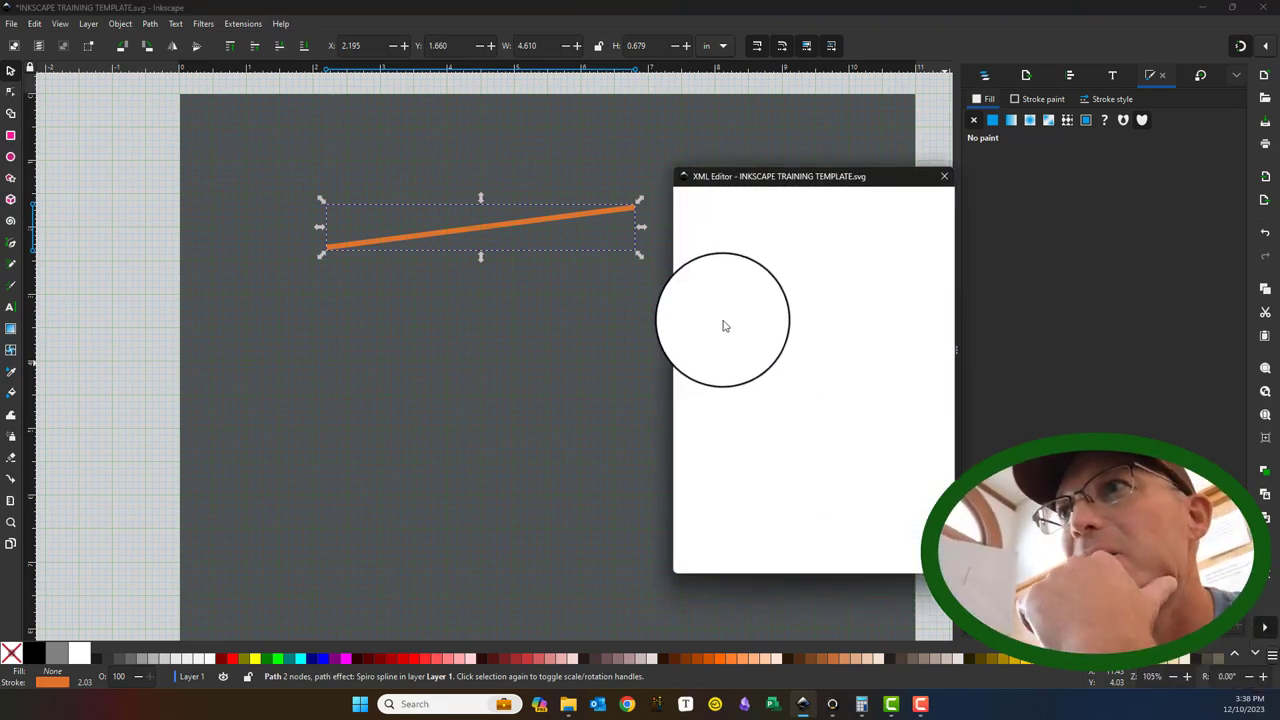
pyautogui.click(840, 467)
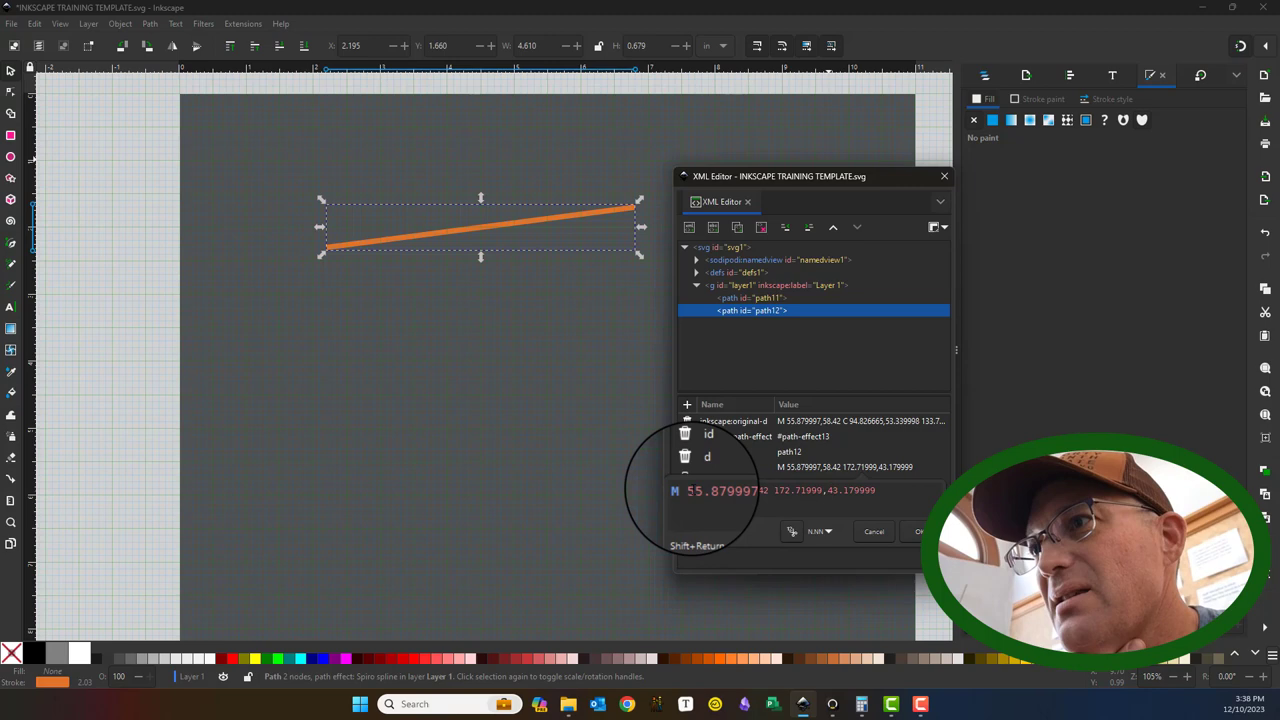
pyautogui.doubleClick(712, 490)
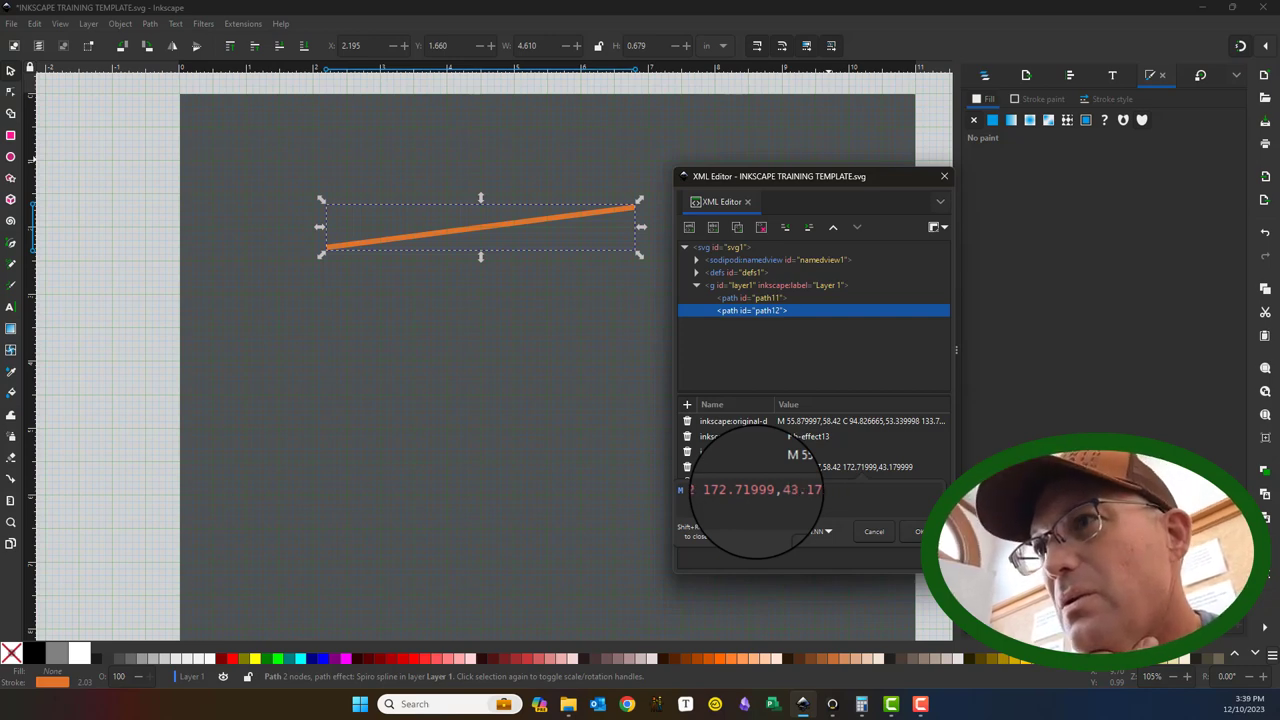
pyautogui.click(918, 531)
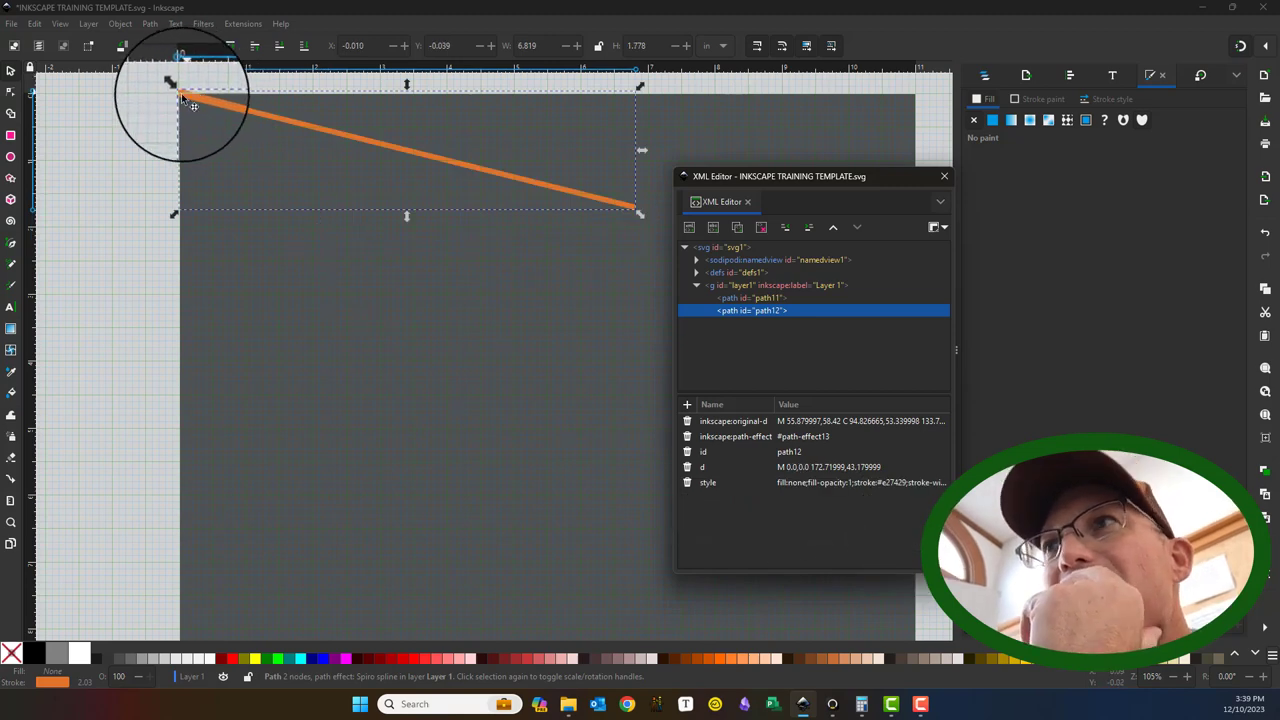
# Step: Change path12's end point coordinates to 25.4,25.4
pyautogui.click(825, 467)
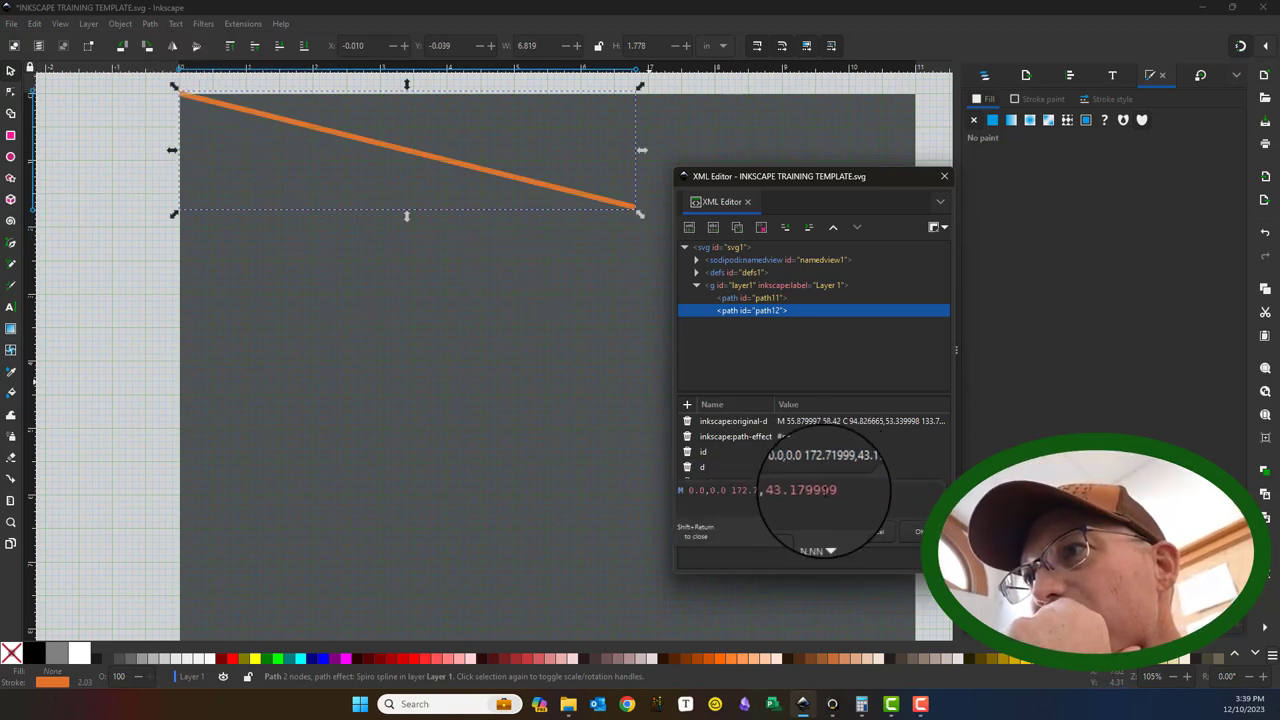
pyautogui.moveTo(733, 490); pyautogui.dragTo(771, 490)
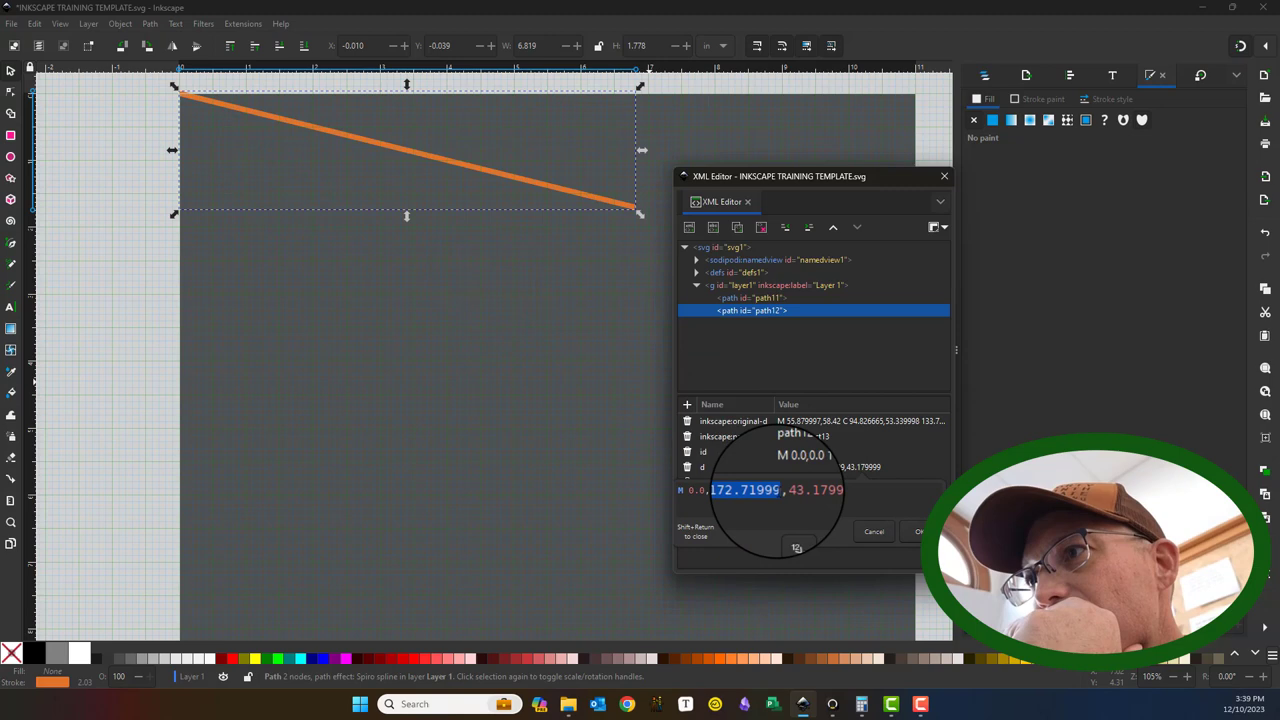
pyautogui.write('5')
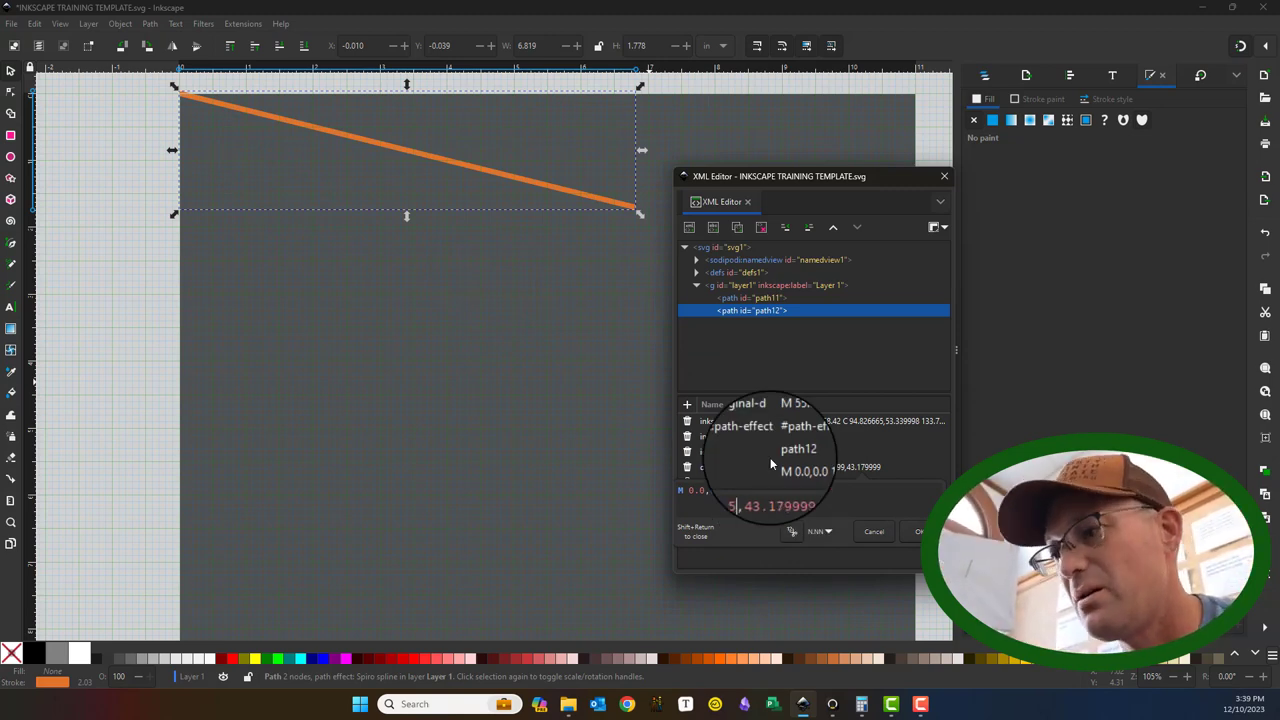
pyautogui.write('.4')
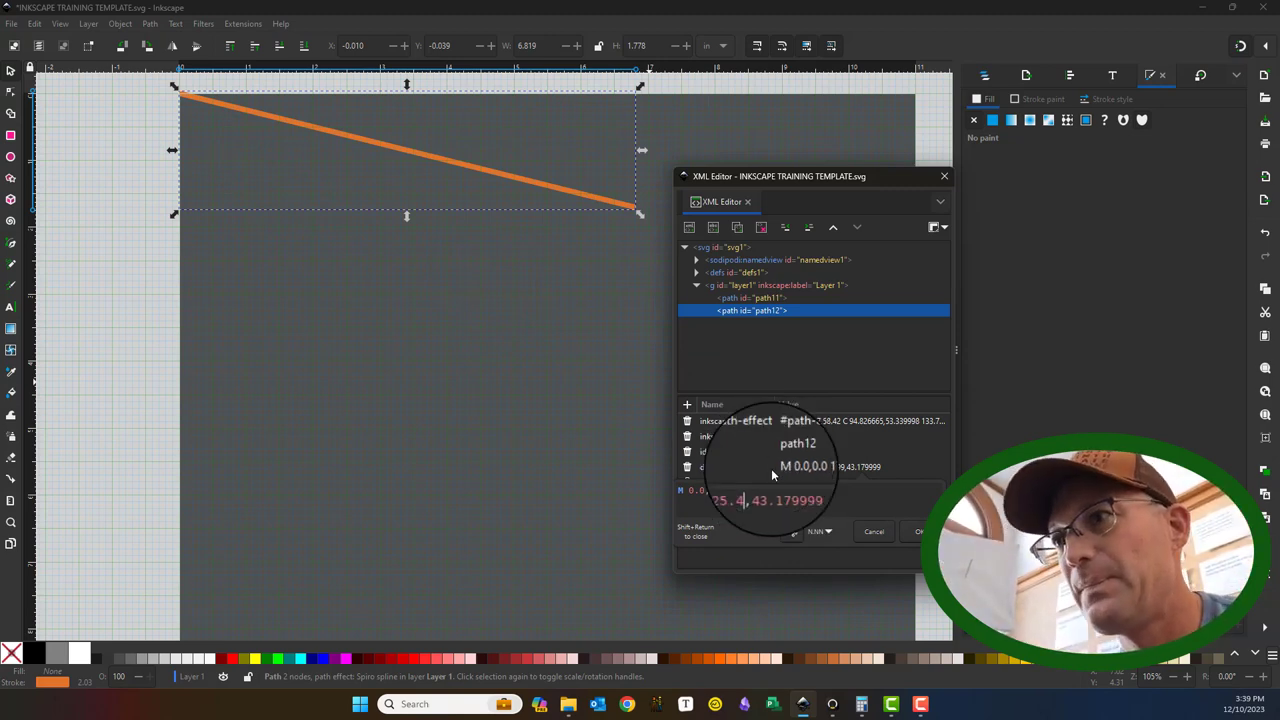
pyautogui.moveTo(756, 490); pyautogui.dragTo(805, 491)
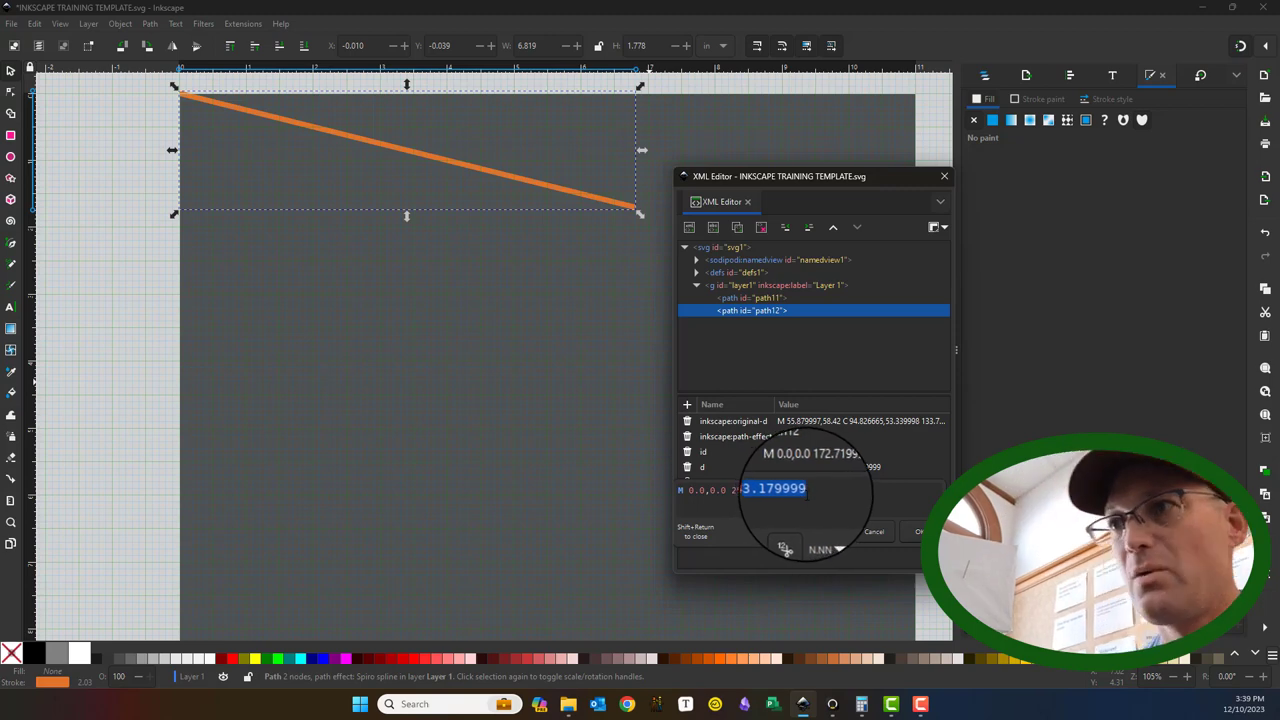
pyautogui.write('25.4,25.4')
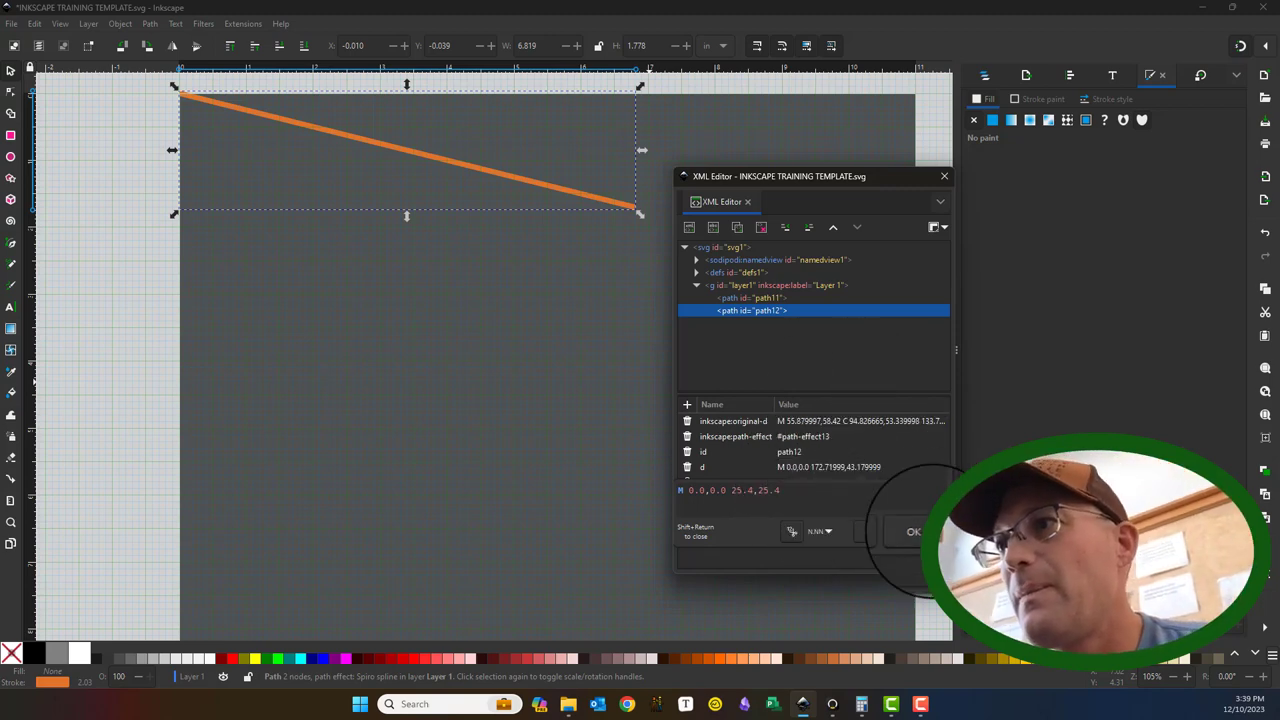
pyautogui.click(913, 531)
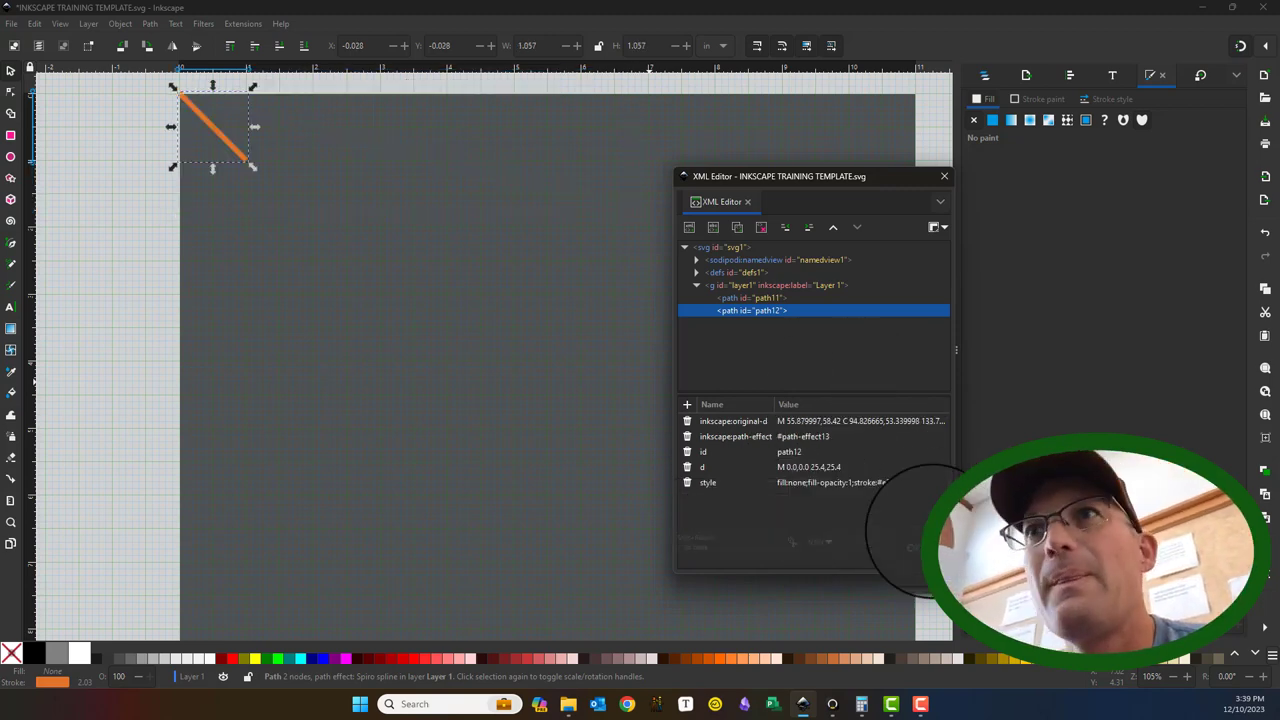
# Step: Drag the orange line around the page, ending at X 1.695, Y 2.360 with translate(-12.699995,17.779999)
pyautogui.moveTo(213, 135); pyautogui.dragTo(441, 271)
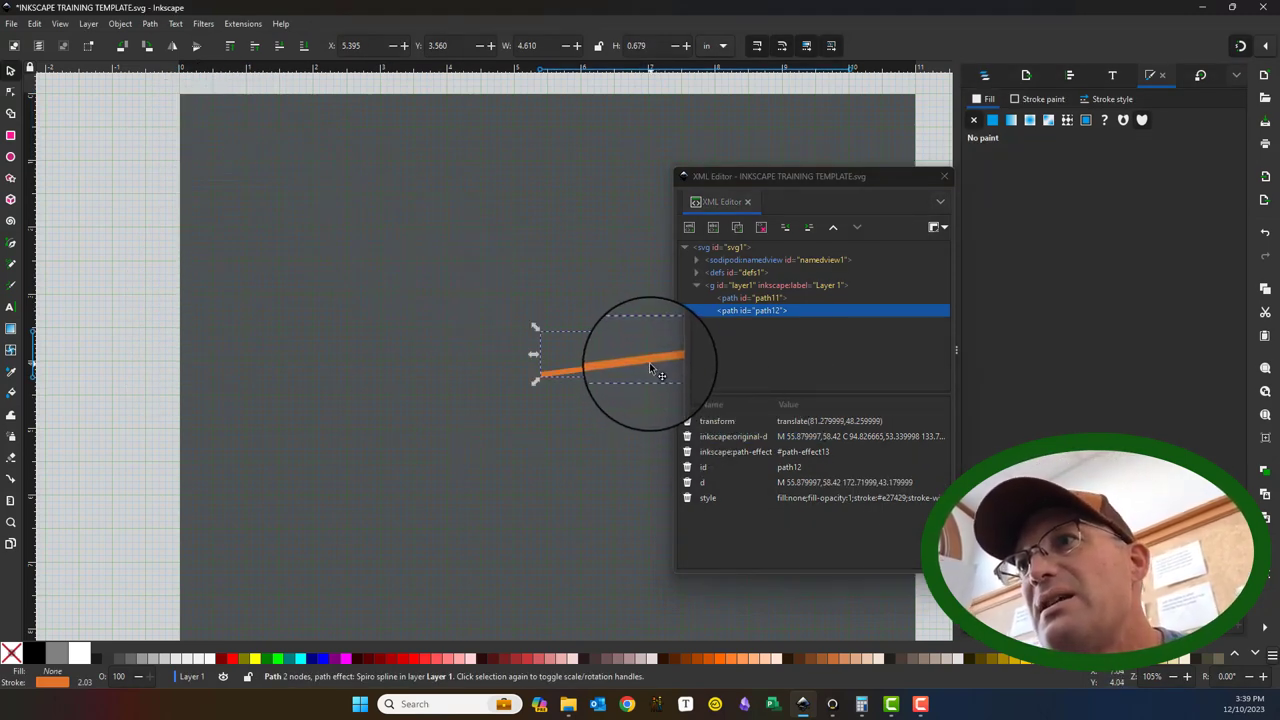
pyautogui.moveTo(651, 371); pyautogui.dragTo(489, 266)
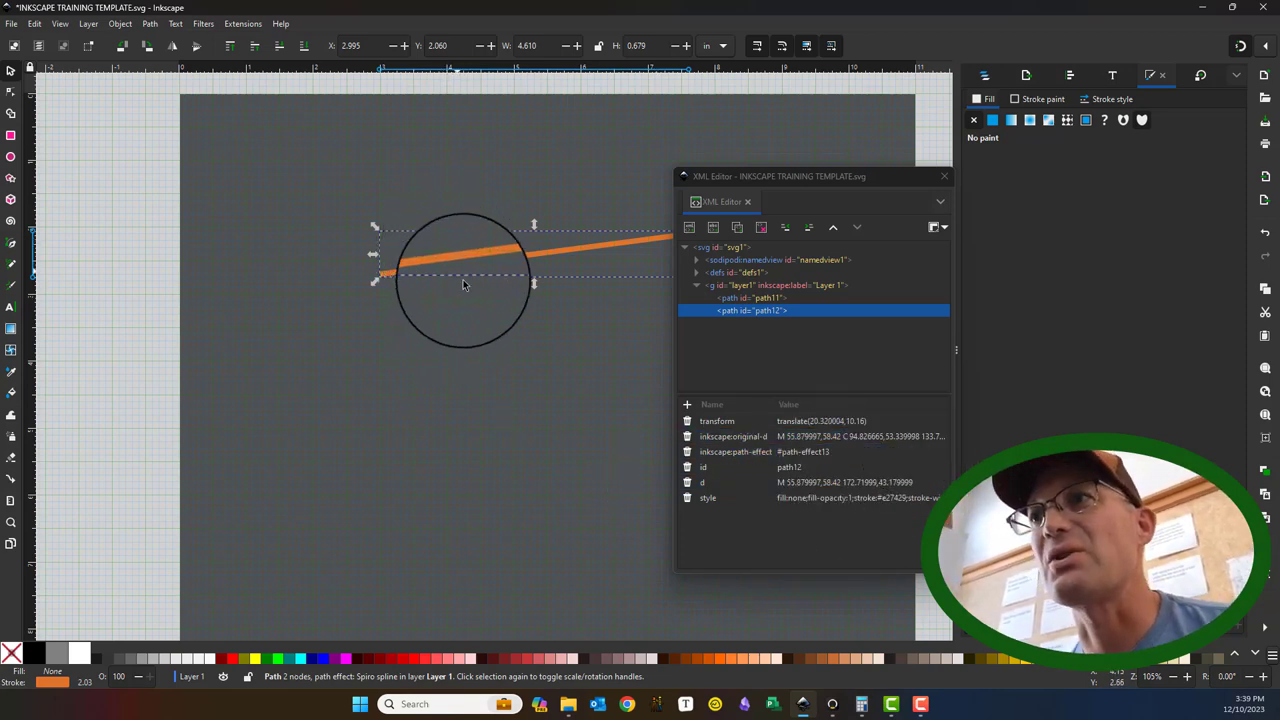
pyautogui.moveTo(519, 260); pyautogui.dragTo(416, 283)
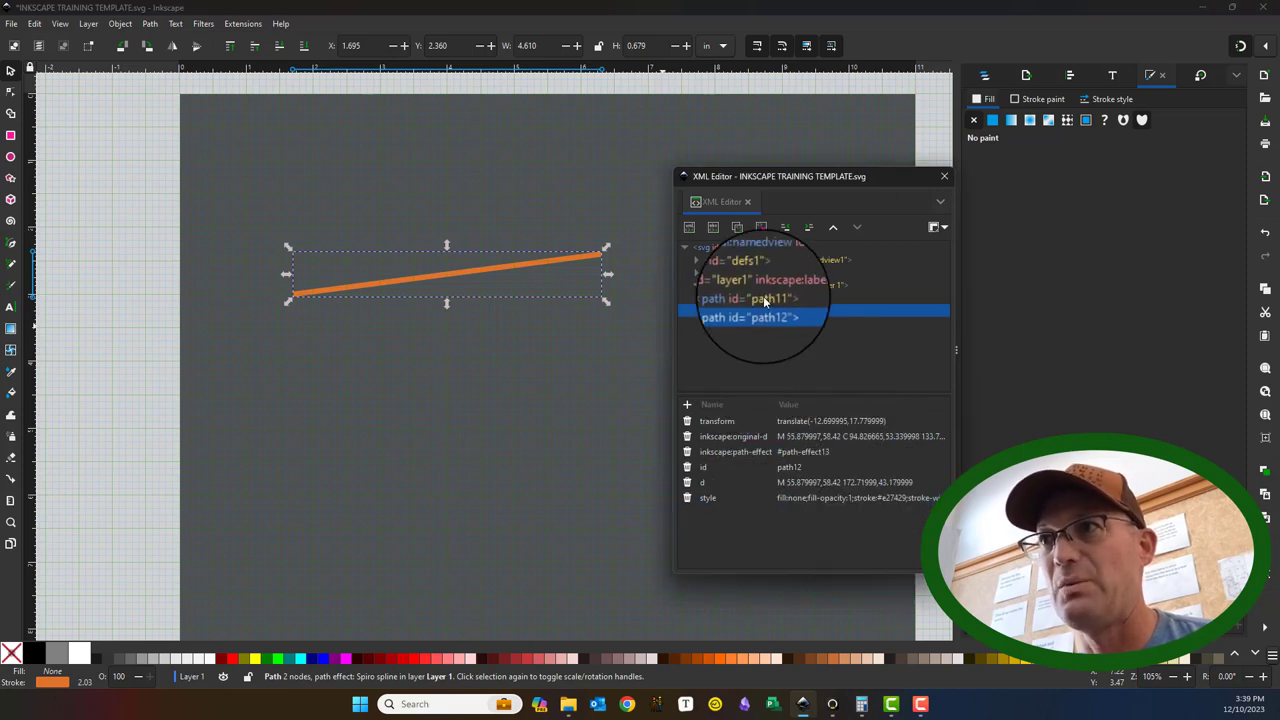
# Step: Rename path11's id to 'Line 1' in the XML Editor and inspect the orange line's attributes
pyautogui.press('Up')
pyautogui.click(815, 437)
pyautogui.click(714, 452)
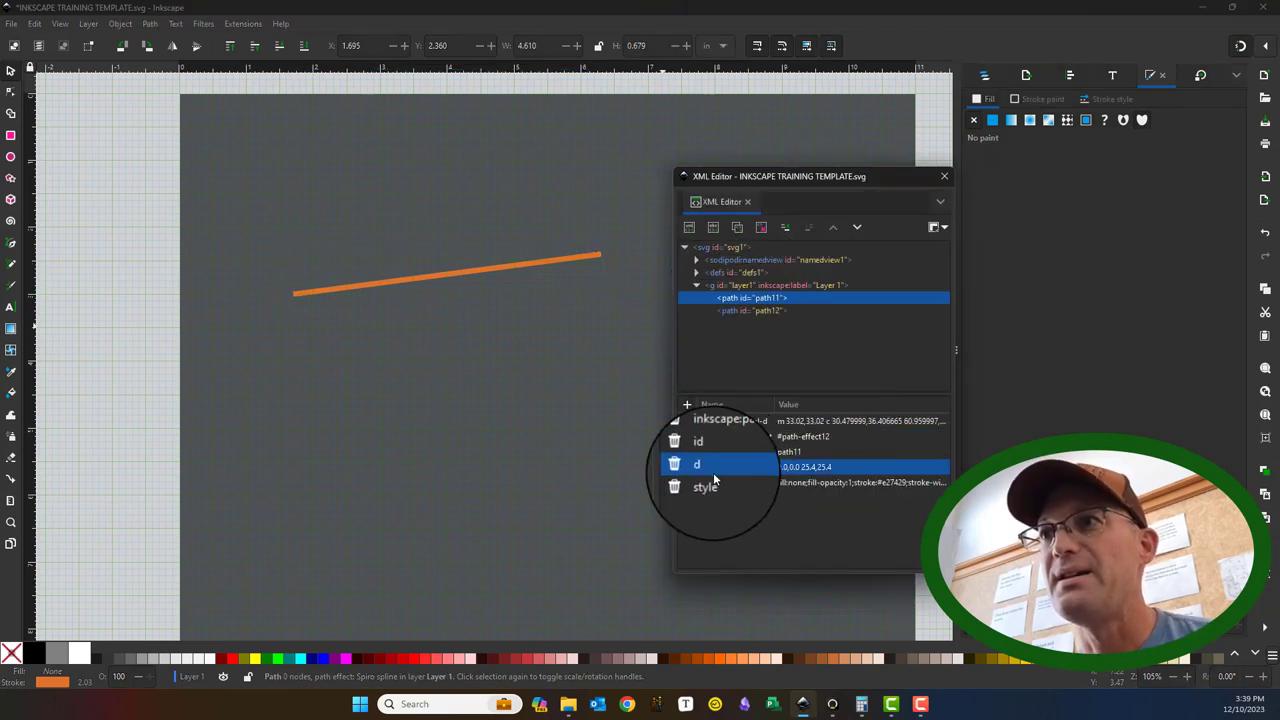
pyautogui.click(826, 451)
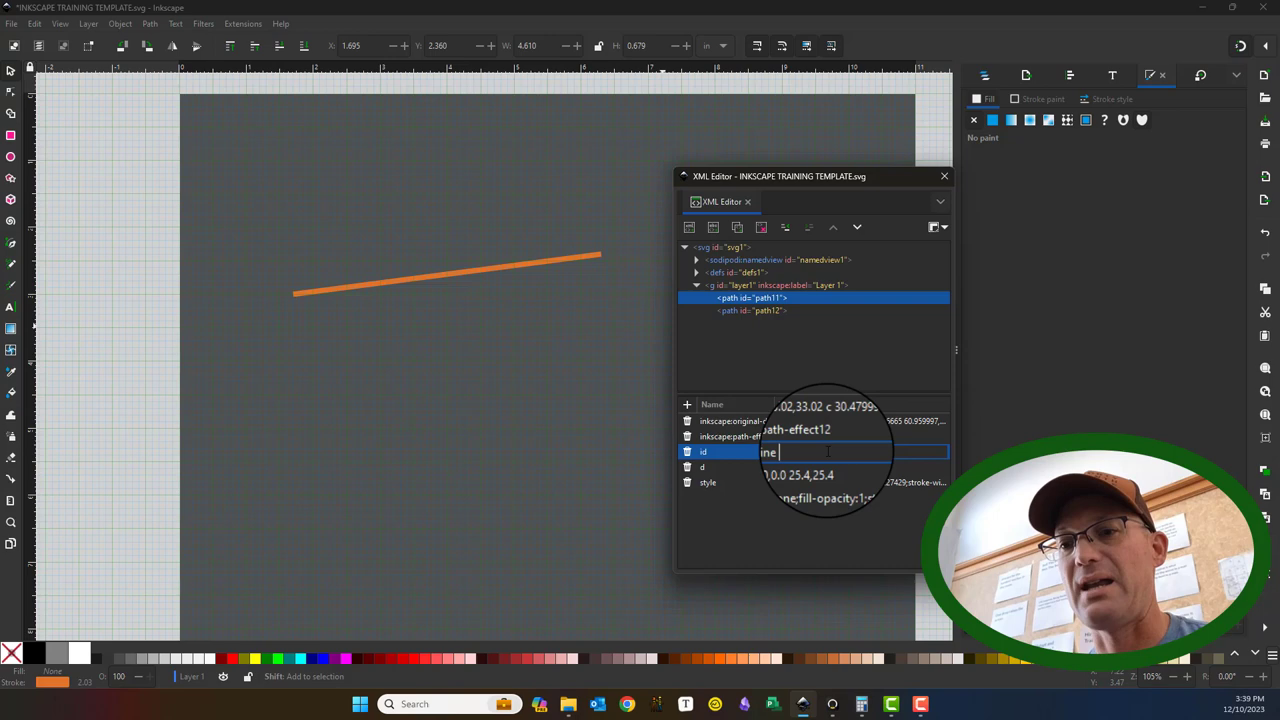
pyautogui.press('Return')
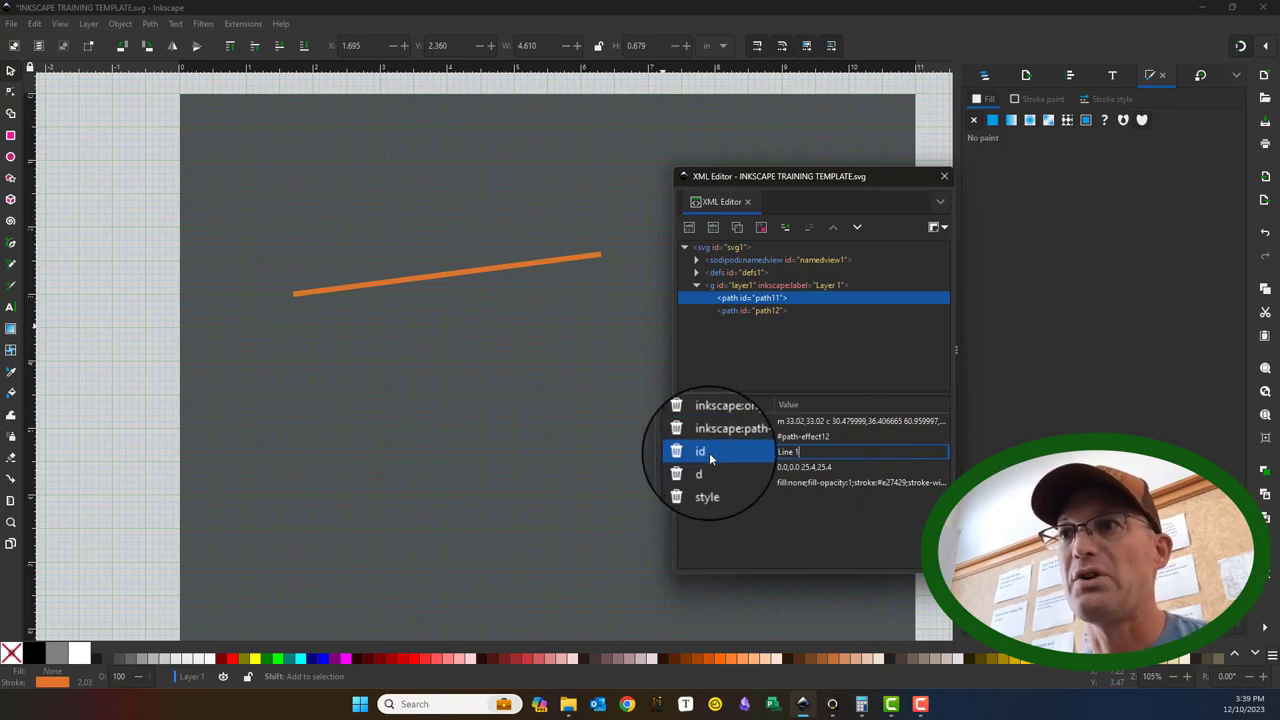
pyautogui.click(517, 270)
pyautogui.click(517, 270)
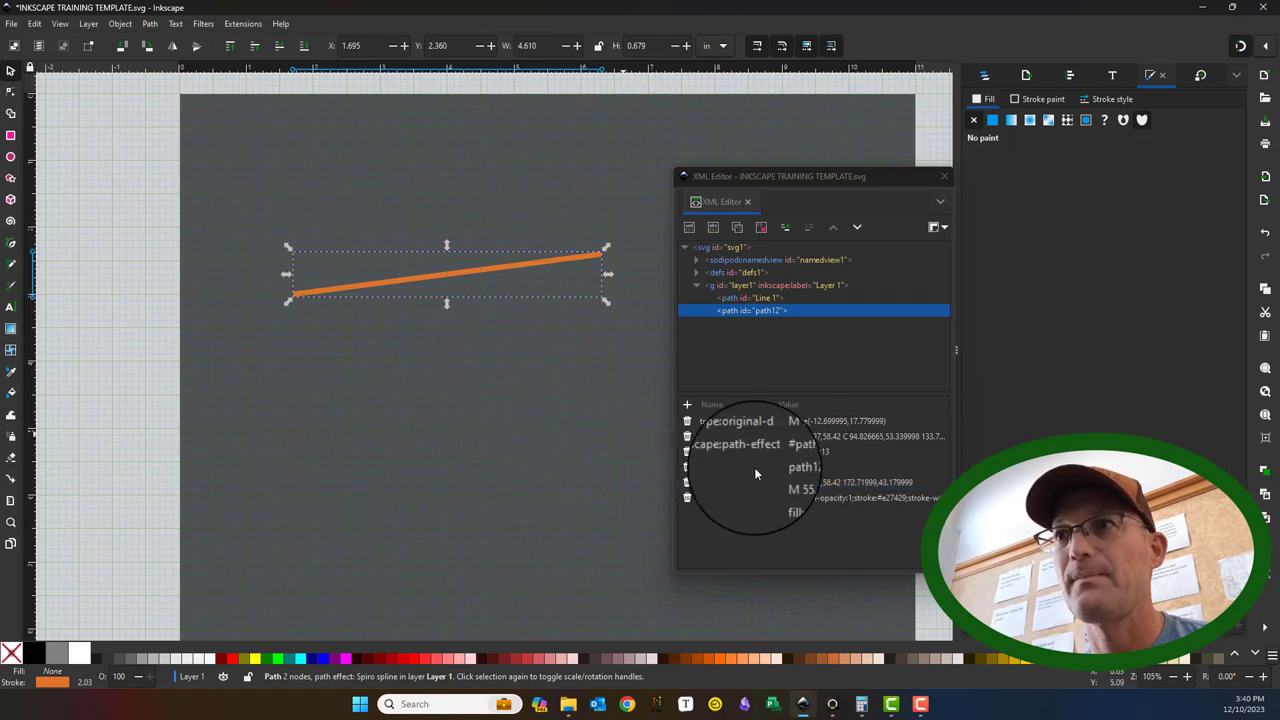
pyautogui.click(818, 478)
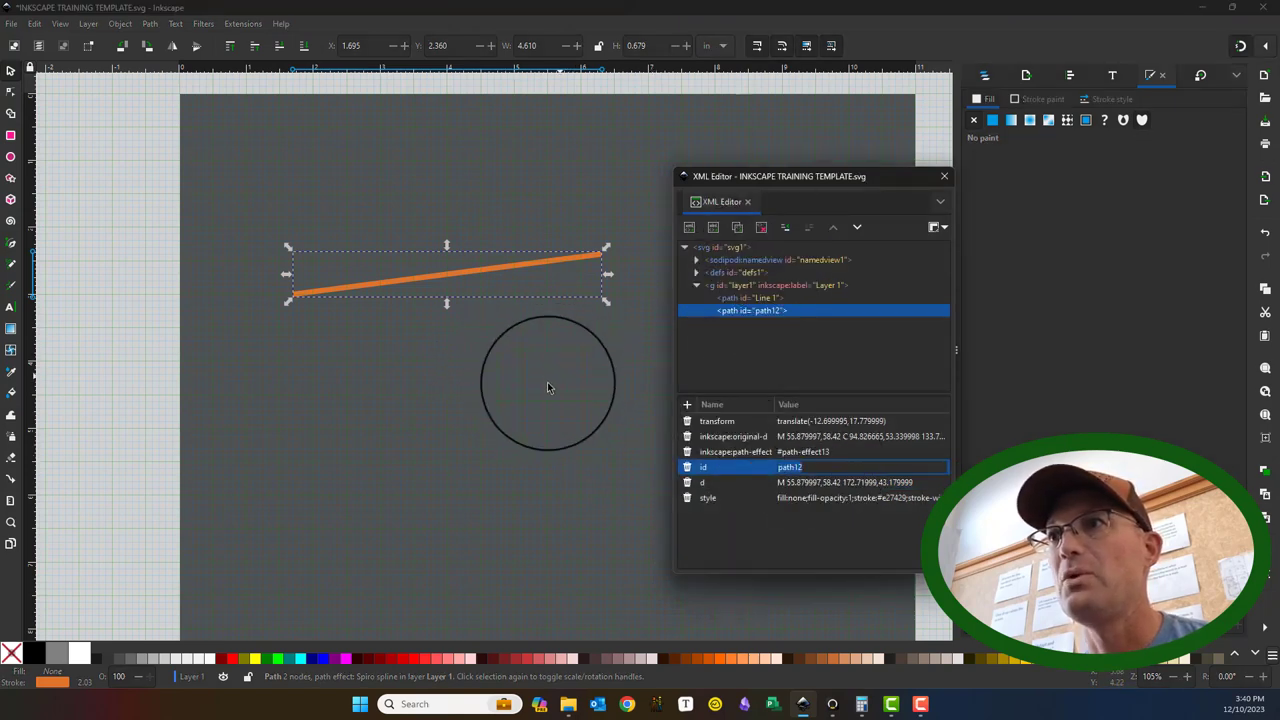
pyautogui.click(428, 365)
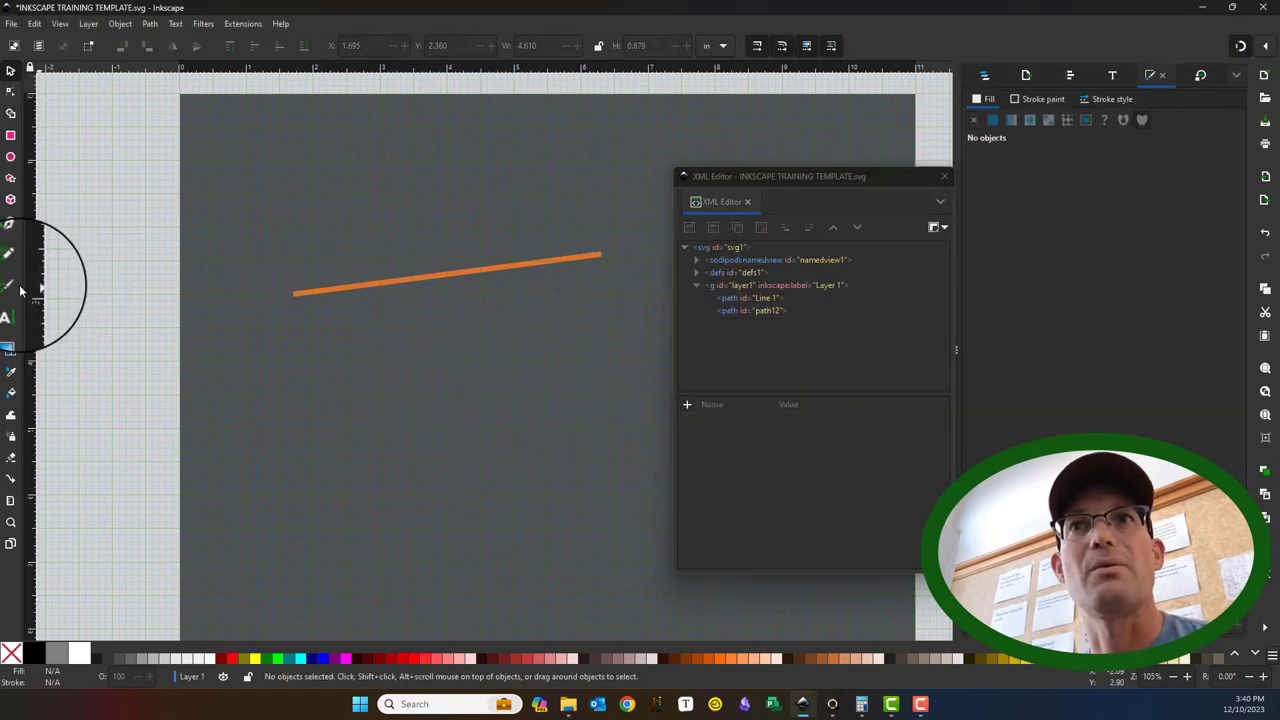
# Step: Draw a second orange line above the existing one with the Pen tool
pyautogui.click(10, 243)
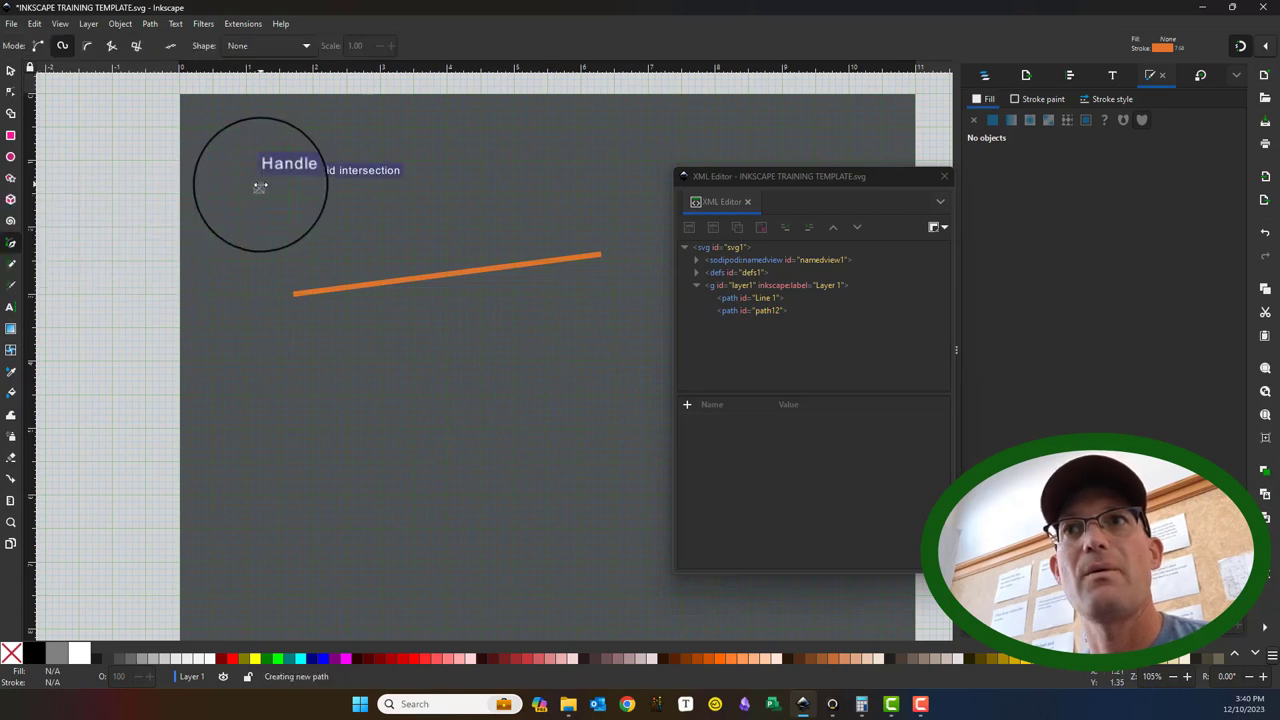
pyautogui.click(259, 187)
pyautogui.doubleClick(552, 165)
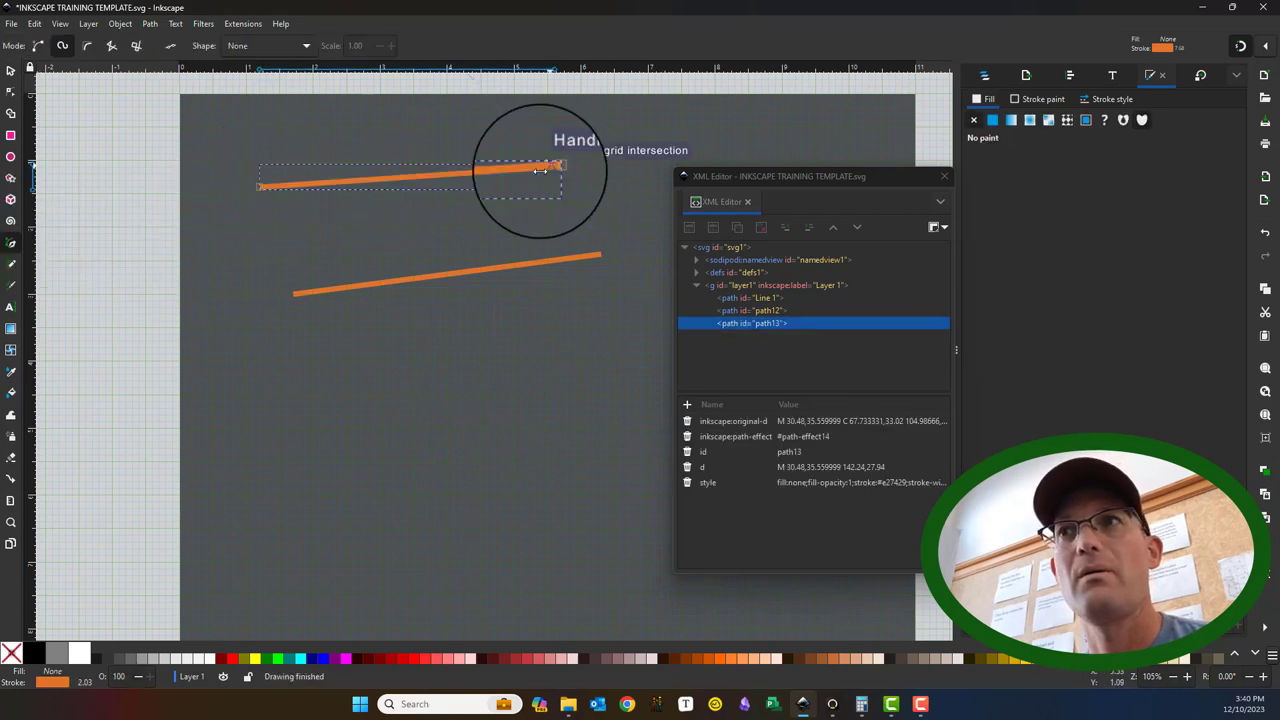
pyautogui.click(10, 70)
# Step: Set the lower orange line's id to 'Line 1', then check its id and d attributes
pyautogui.click(523, 277)
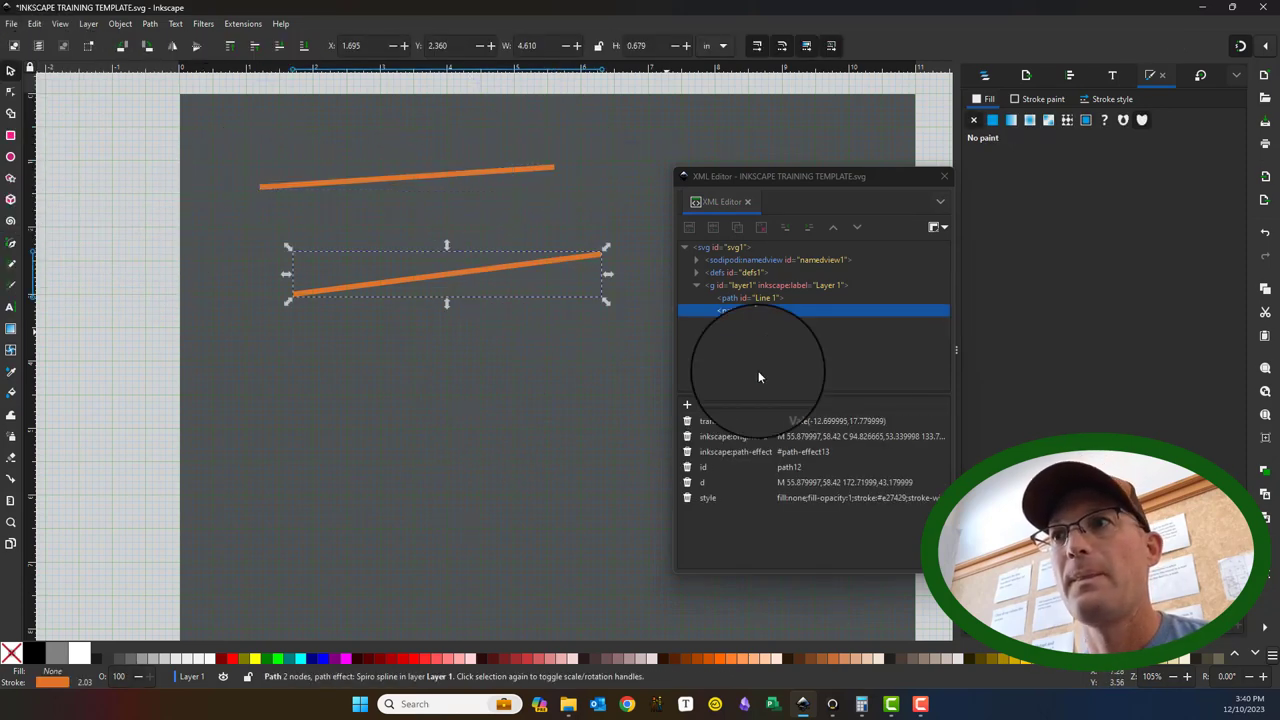
pyautogui.click(812, 469)
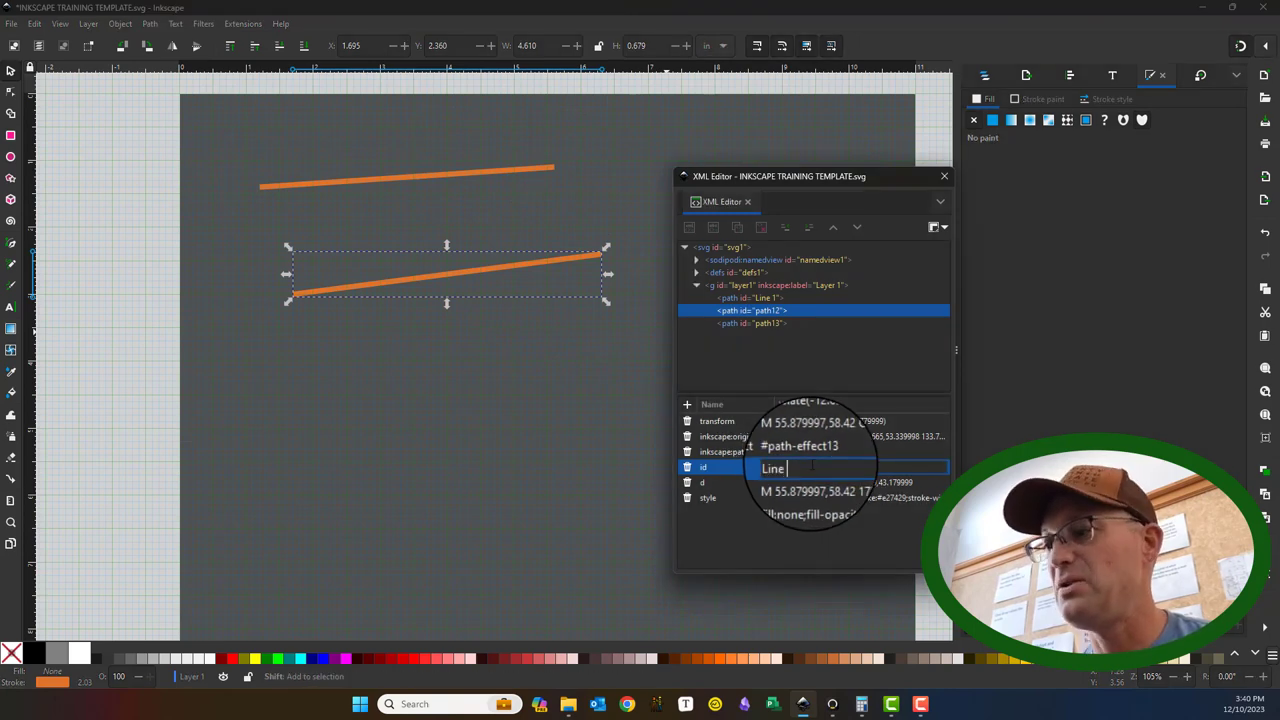
pyautogui.write('Line 1')
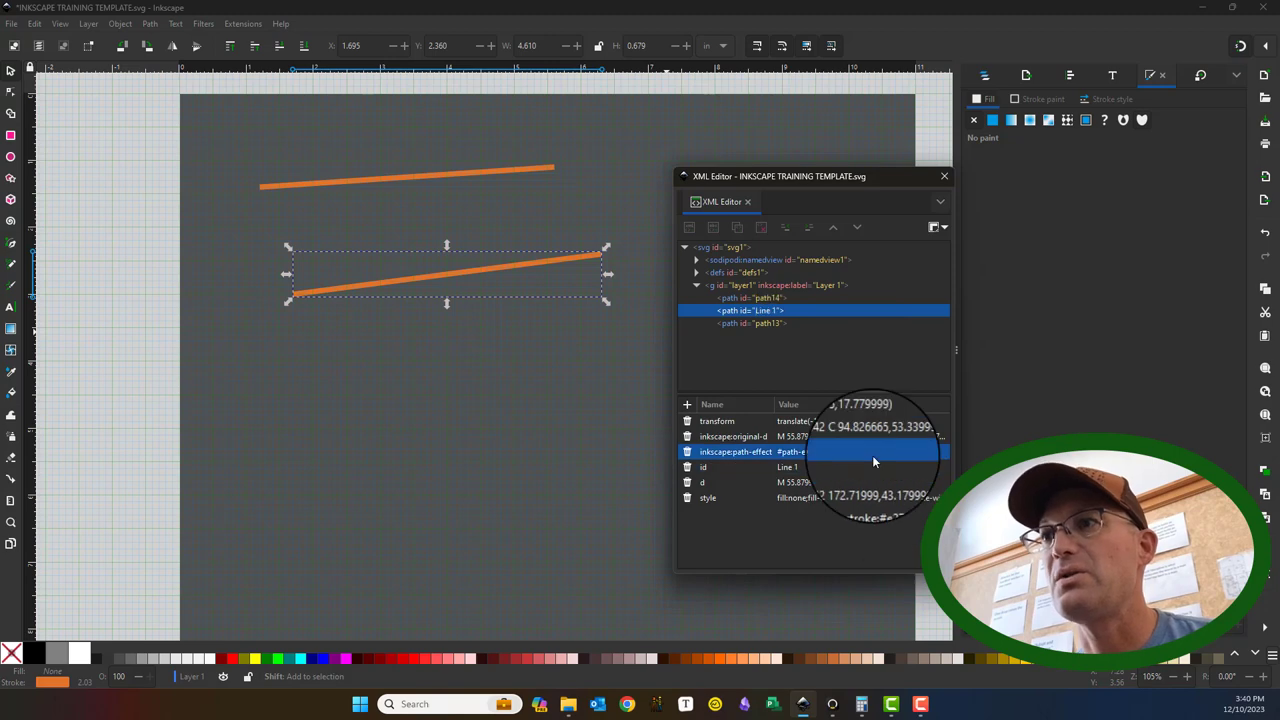
pyautogui.press('Return')
pyautogui.click(513, 175)
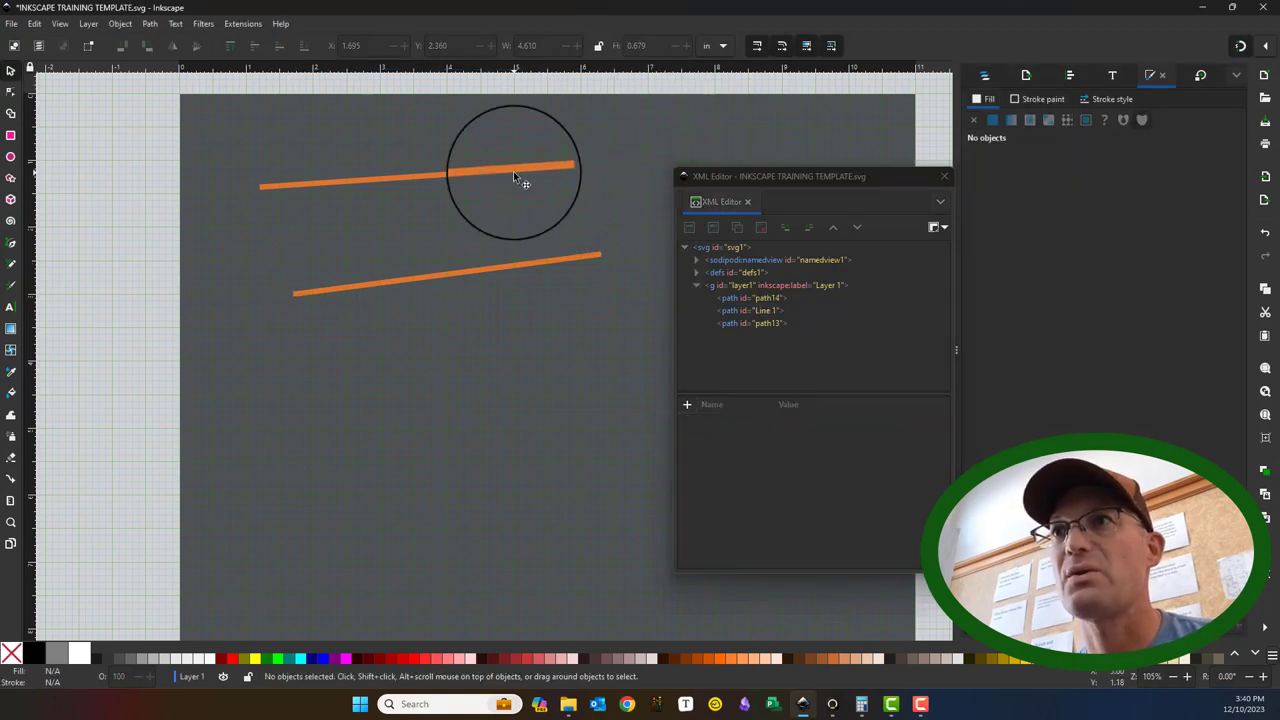
pyautogui.click(517, 176)
pyautogui.click(573, 262)
pyautogui.click(843, 468)
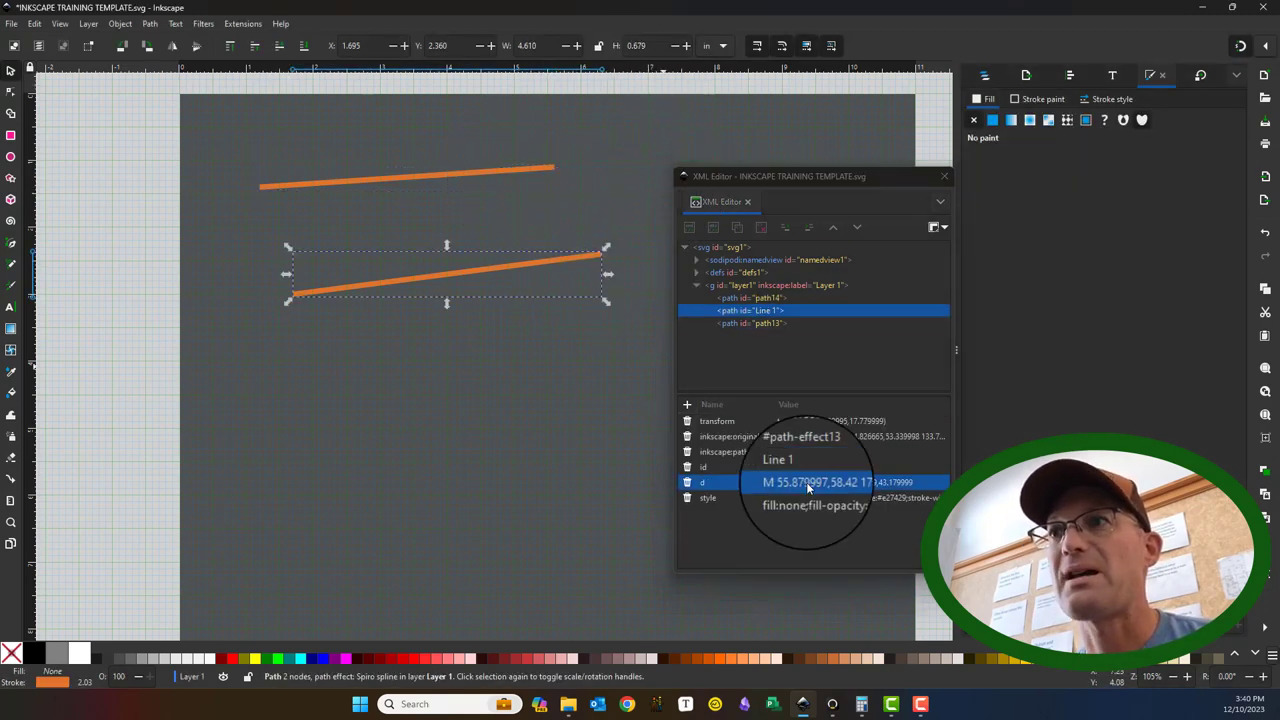
pyautogui.click(843, 484)
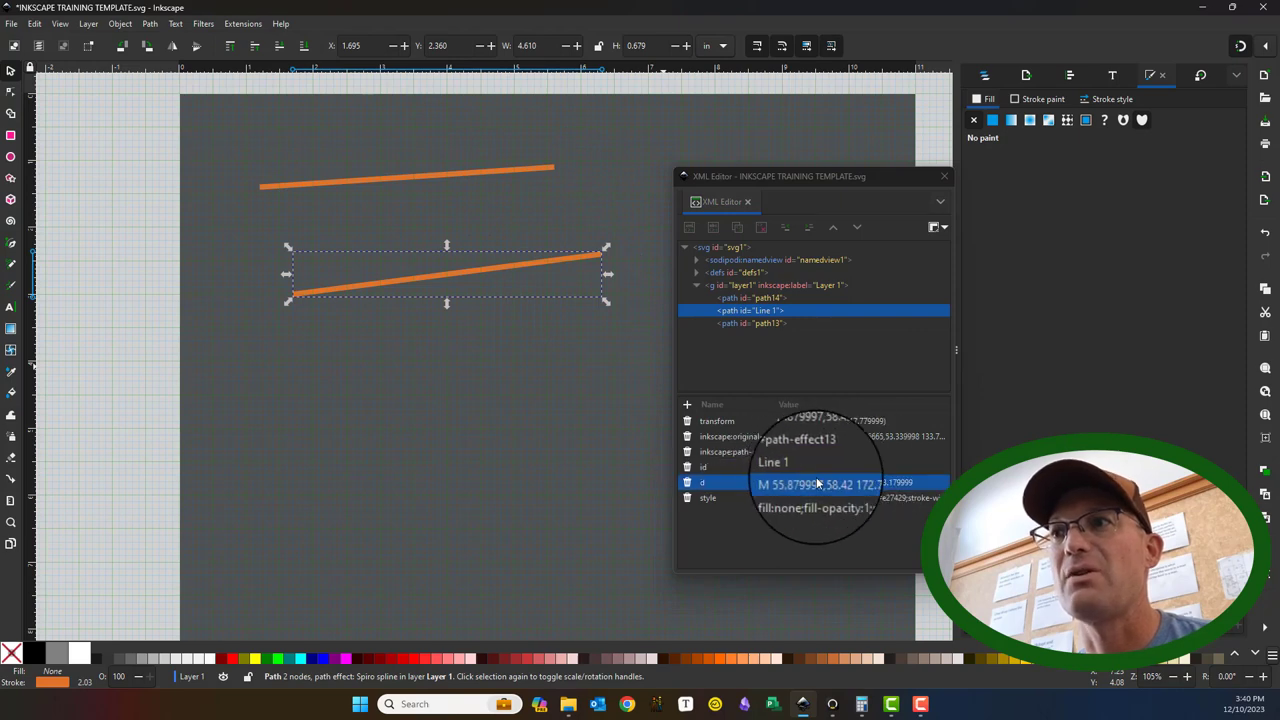
# Step: Close the XML Editor and delete both the lower and upper orange lines
pyautogui.click(944, 177)
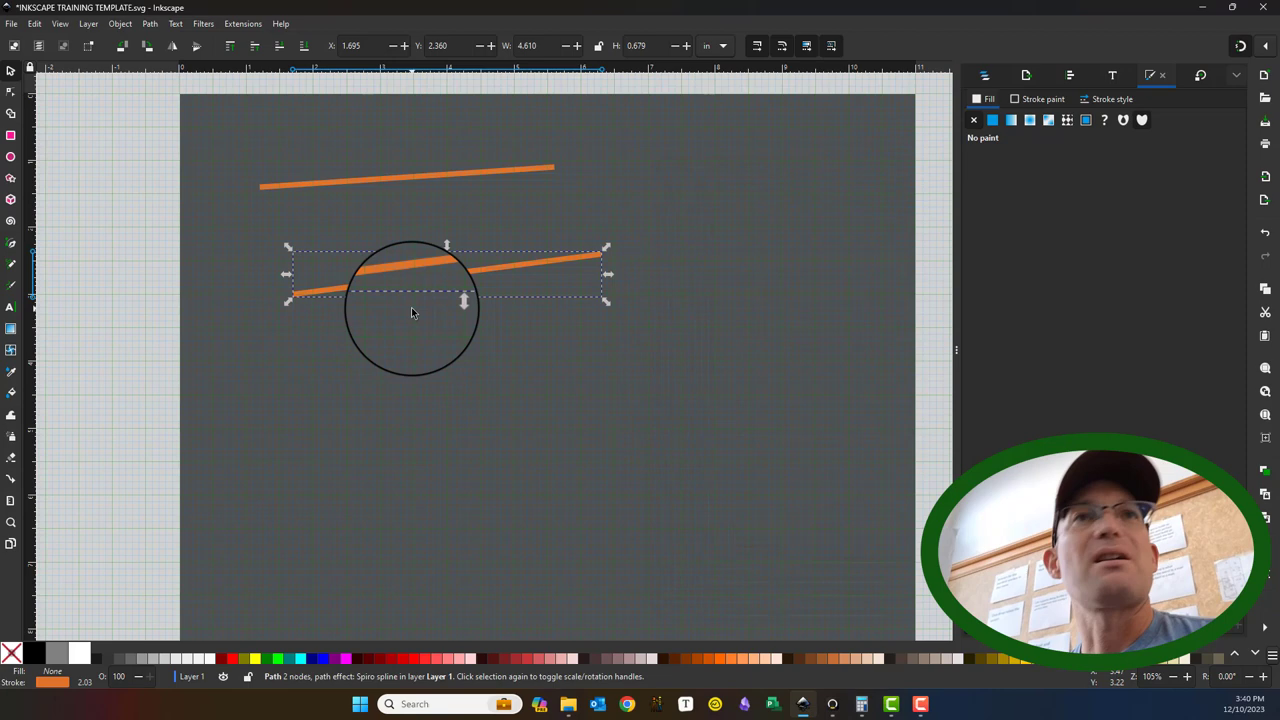
pyautogui.press('Delete')
pyautogui.click(463, 175)
pyautogui.press('Delete')
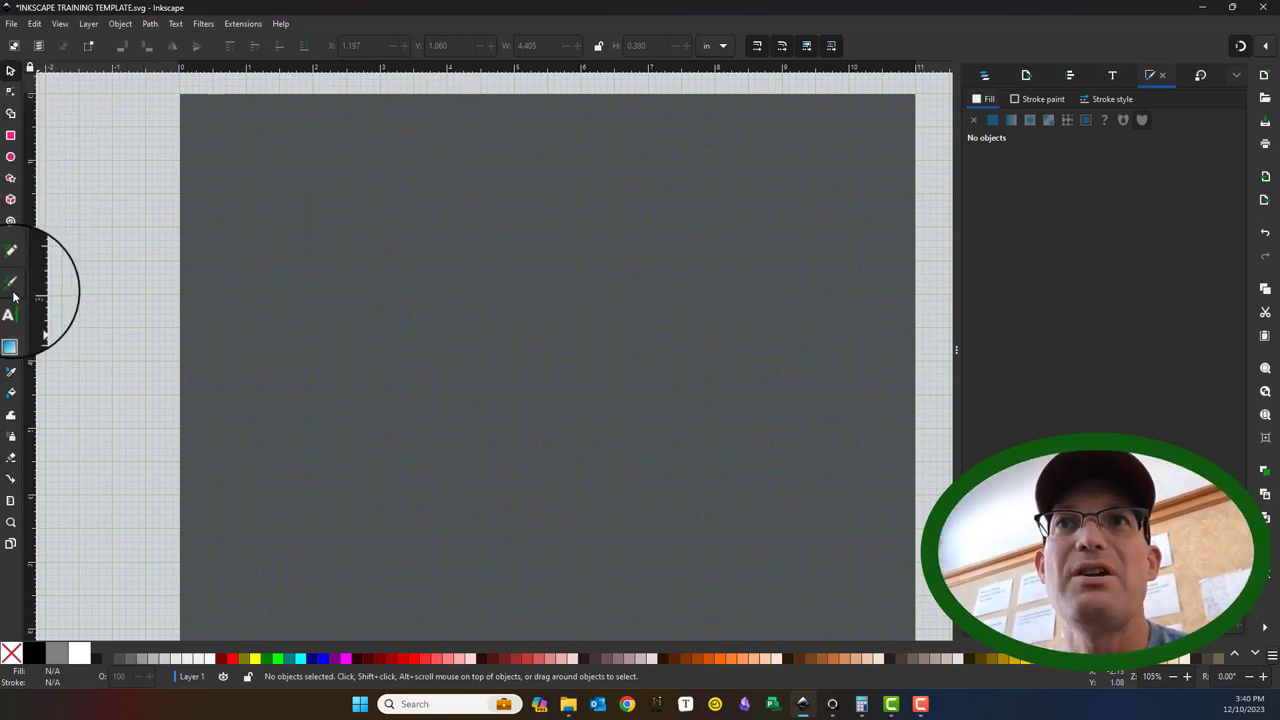
# Step: Draw a short horizontal orange line starting at the page's top-left corner
pyautogui.click(10, 243)
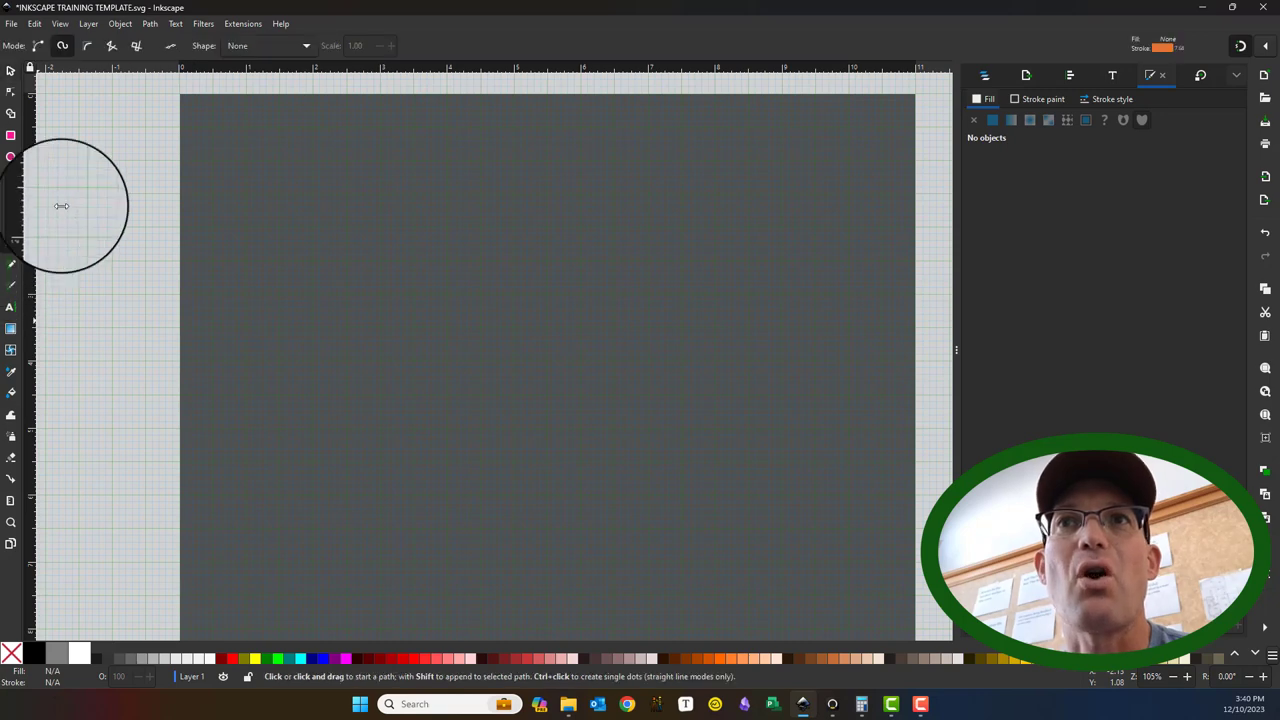
pyautogui.click(177, 95)
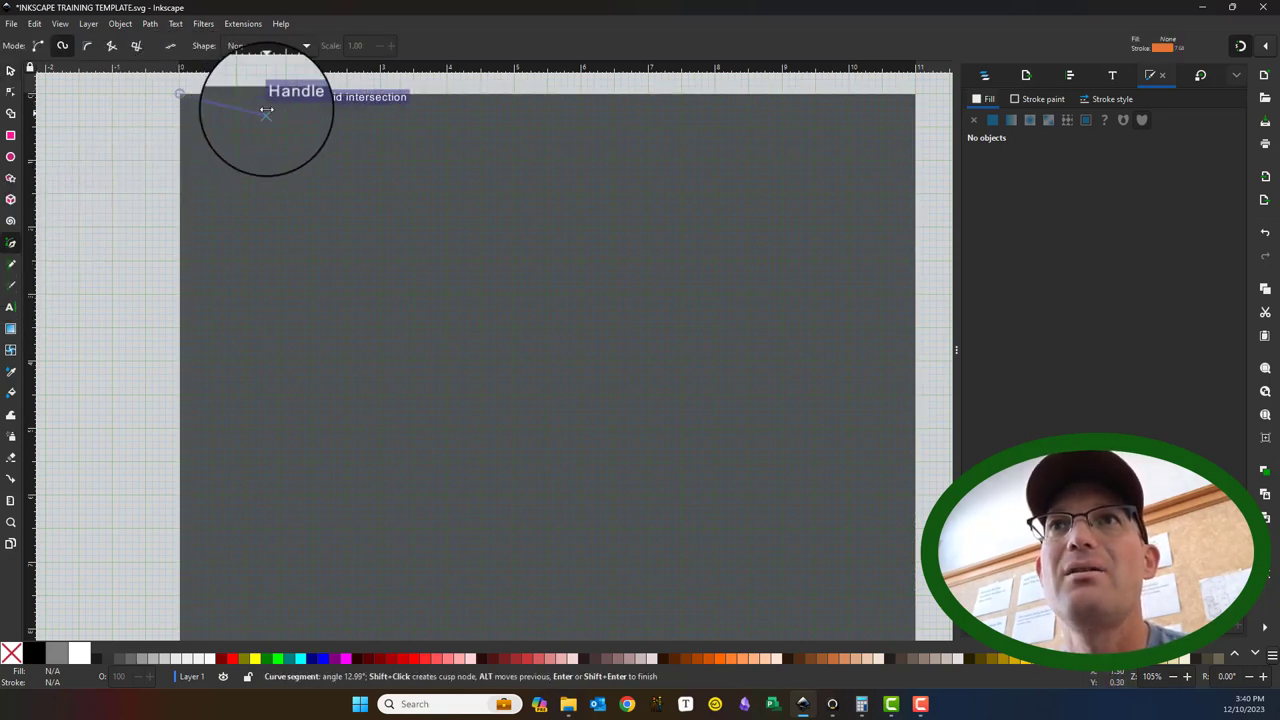
pyautogui.doubleClick(248, 94)
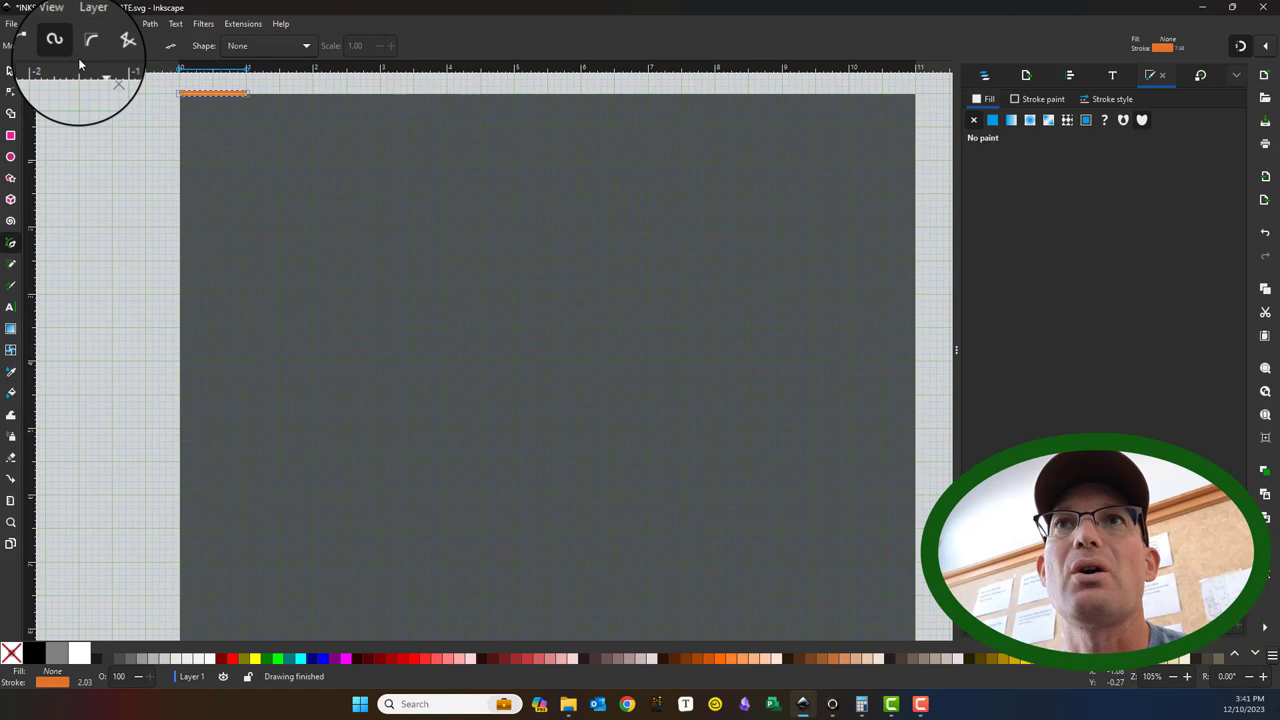
pyautogui.click(10, 70)
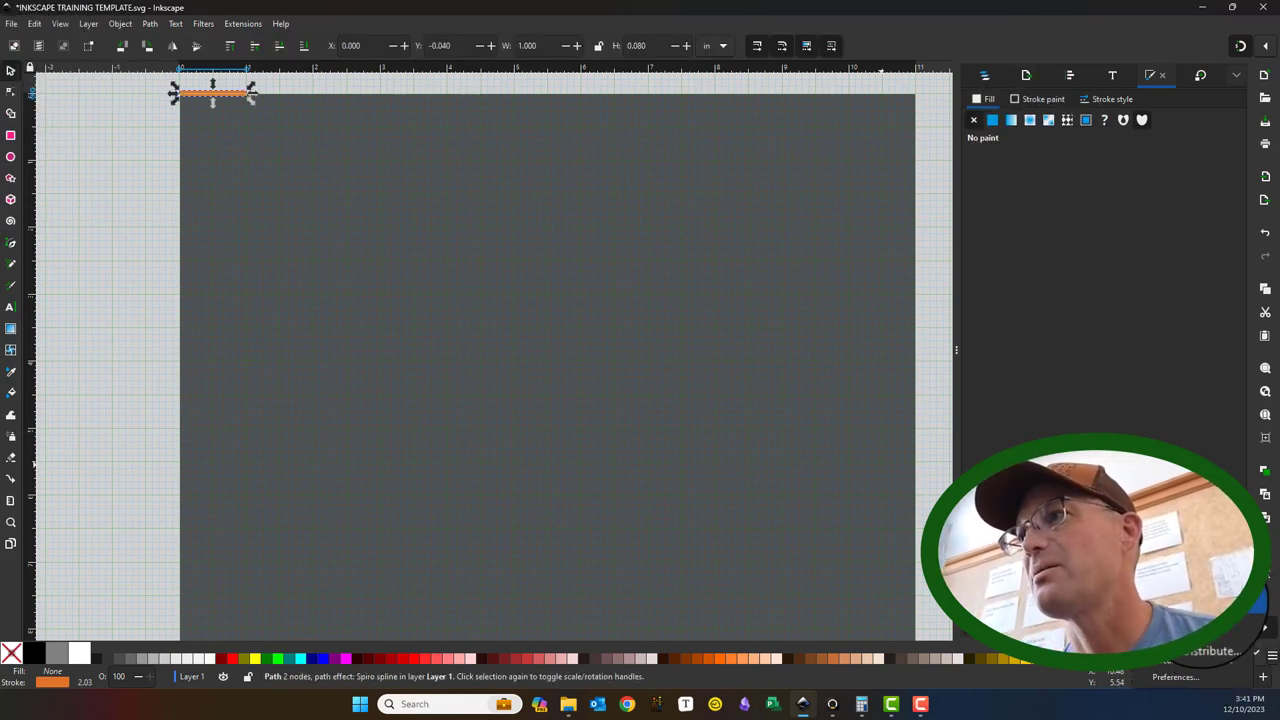
# Step: Check in the XML Editor that path15's d attribute reads M 0,0 H 25.399999
pyautogui.hotkey('ctrl', 'shift', 'x')
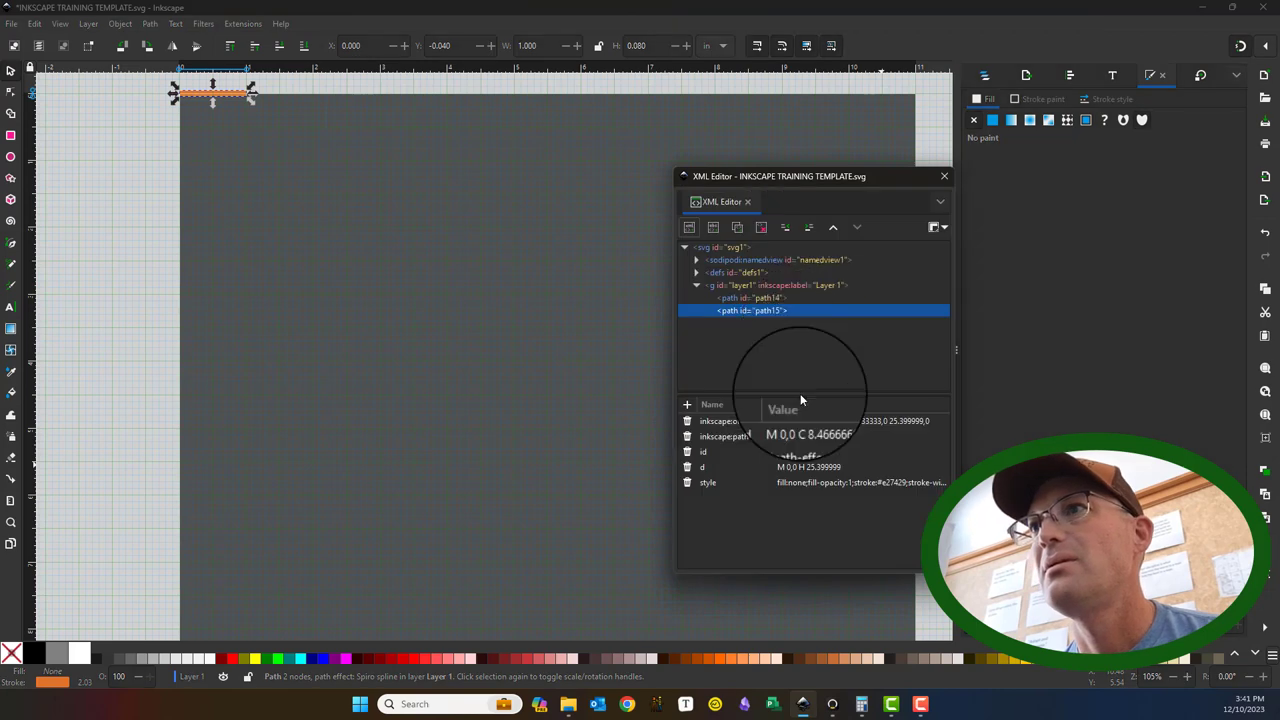
pyautogui.click(834, 467)
pyautogui.click(741, 314)
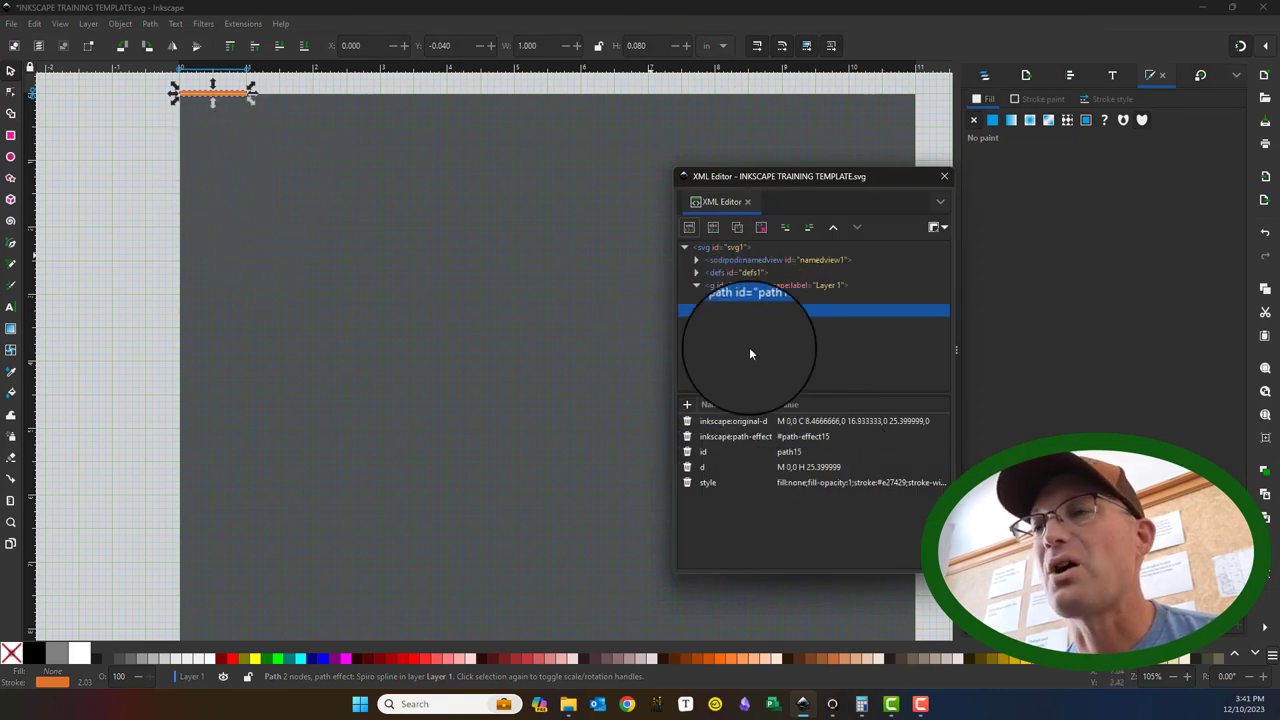
pyautogui.click(822, 467)
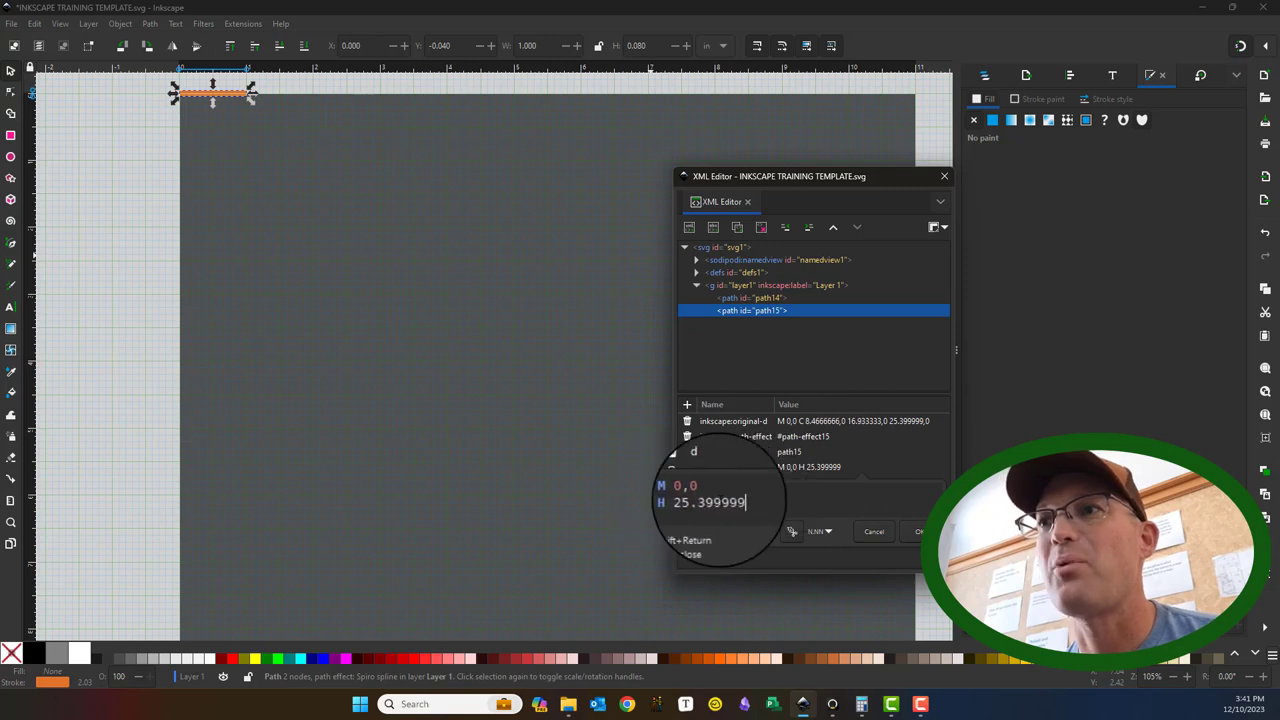
pyautogui.click(944, 176)
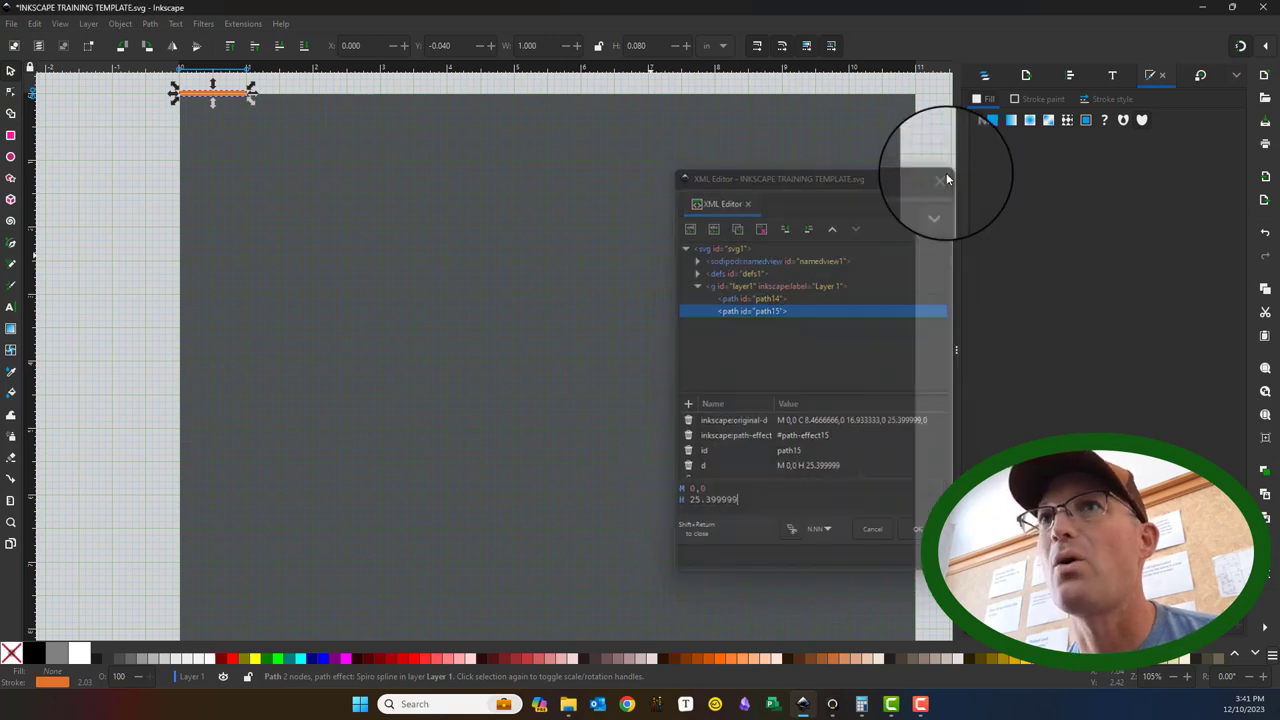
# Step: Measure the orange line from end to end, reading 1.00 in at 0.00°
pyautogui.click(10, 500)
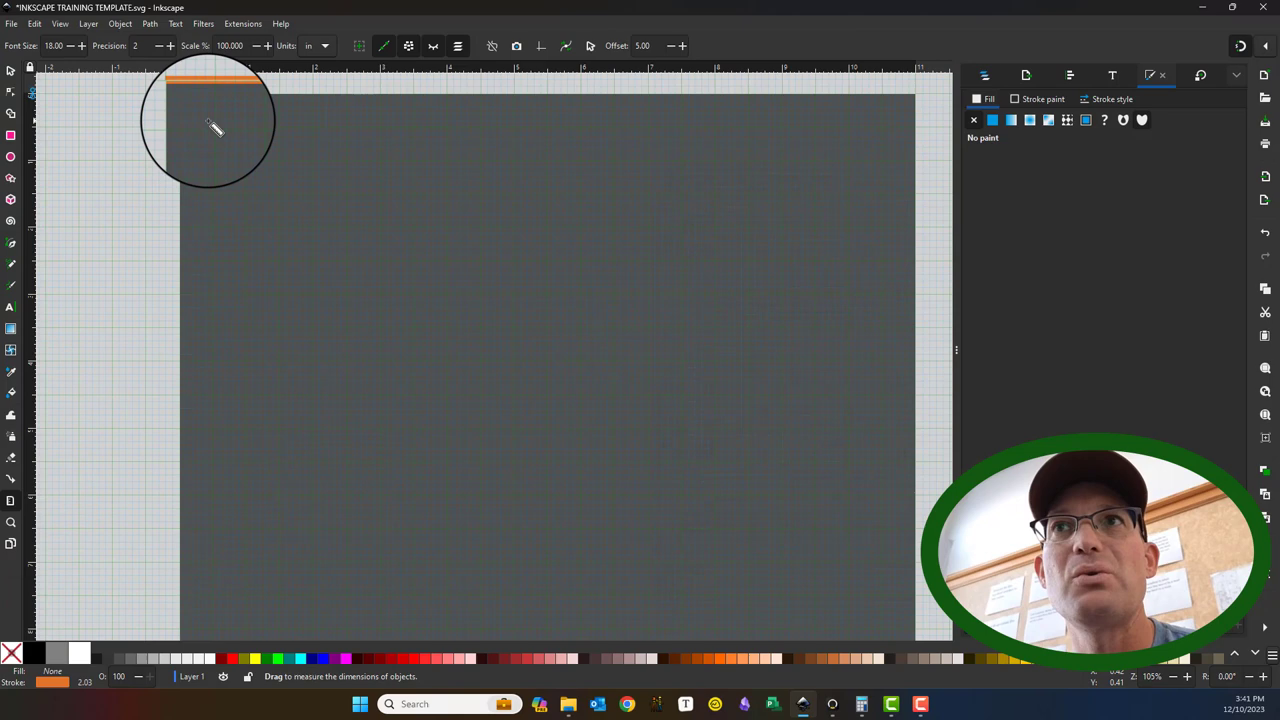
pyautogui.moveTo(177, 86); pyautogui.dragTo(243, 91)
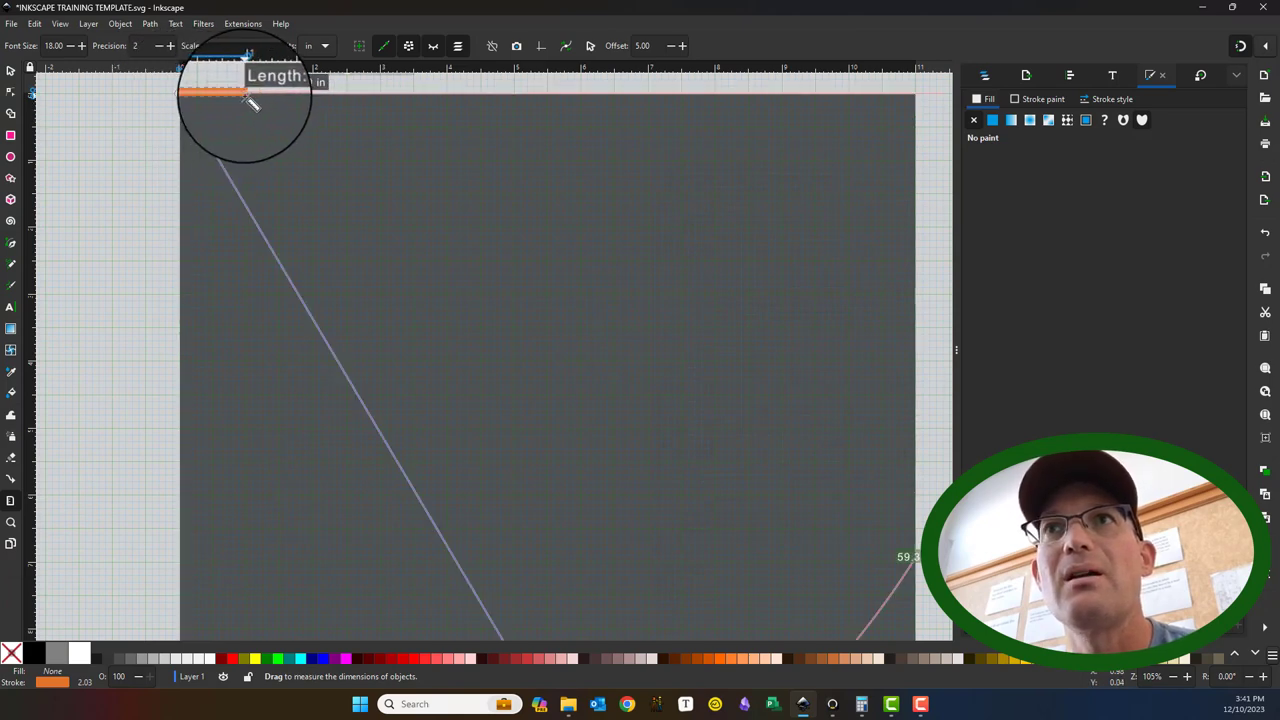
pyautogui.scroll(-5, 652, 373)
pyautogui.scroll(-3, 620, 450)
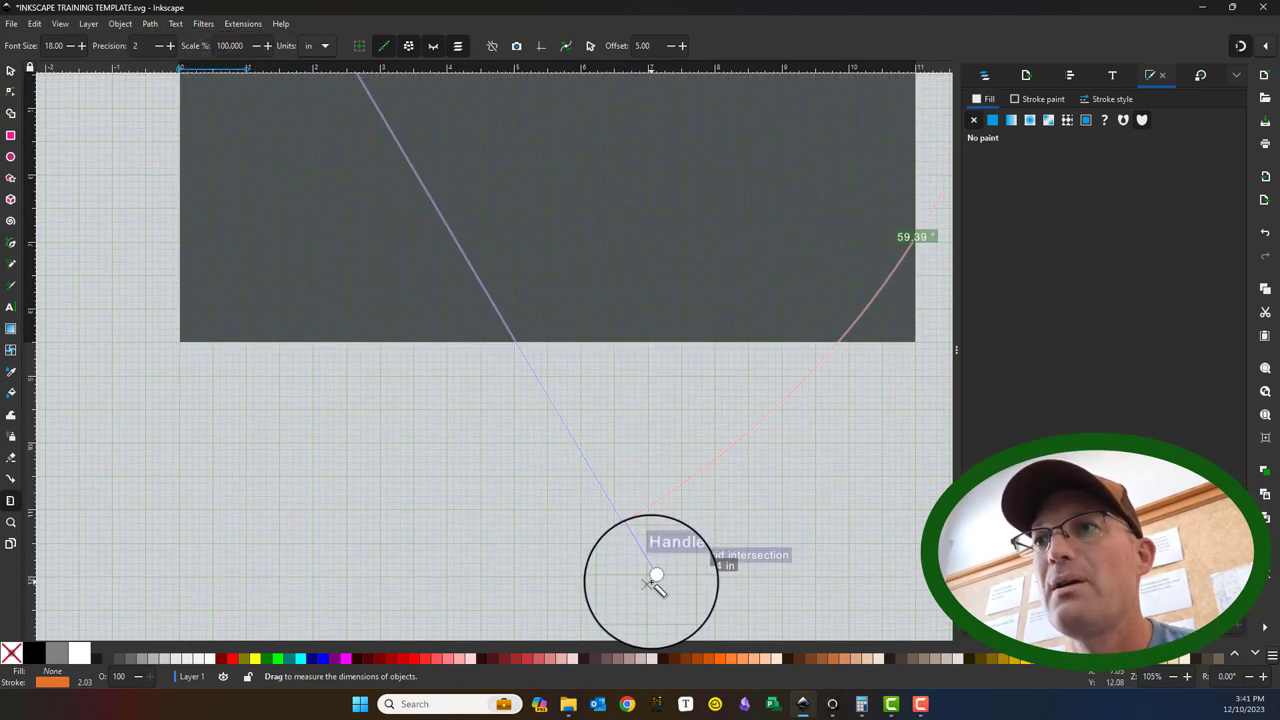
pyautogui.moveTo(563, 420); pyautogui.dragTo(371, 160)
pyautogui.scroll(7, 371, 180)
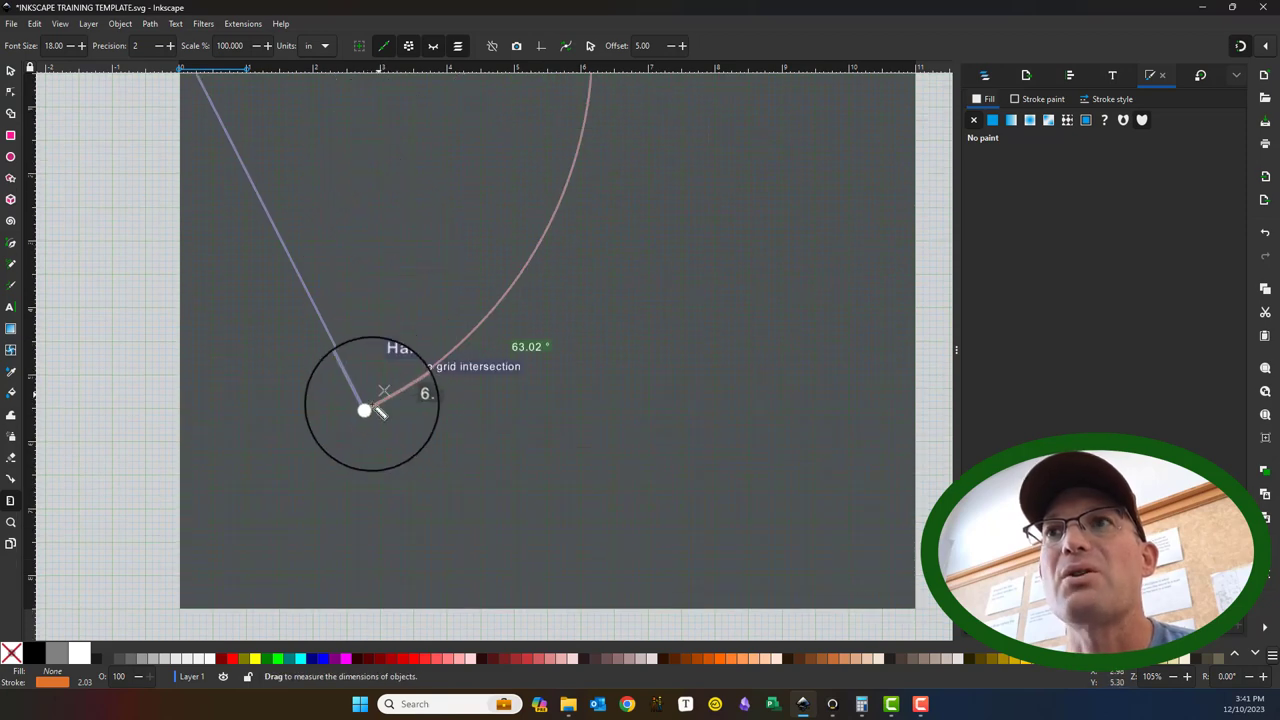
pyautogui.moveTo(367, 407); pyautogui.dragTo(300, 94)
pyautogui.scroll(8, 323, 190)
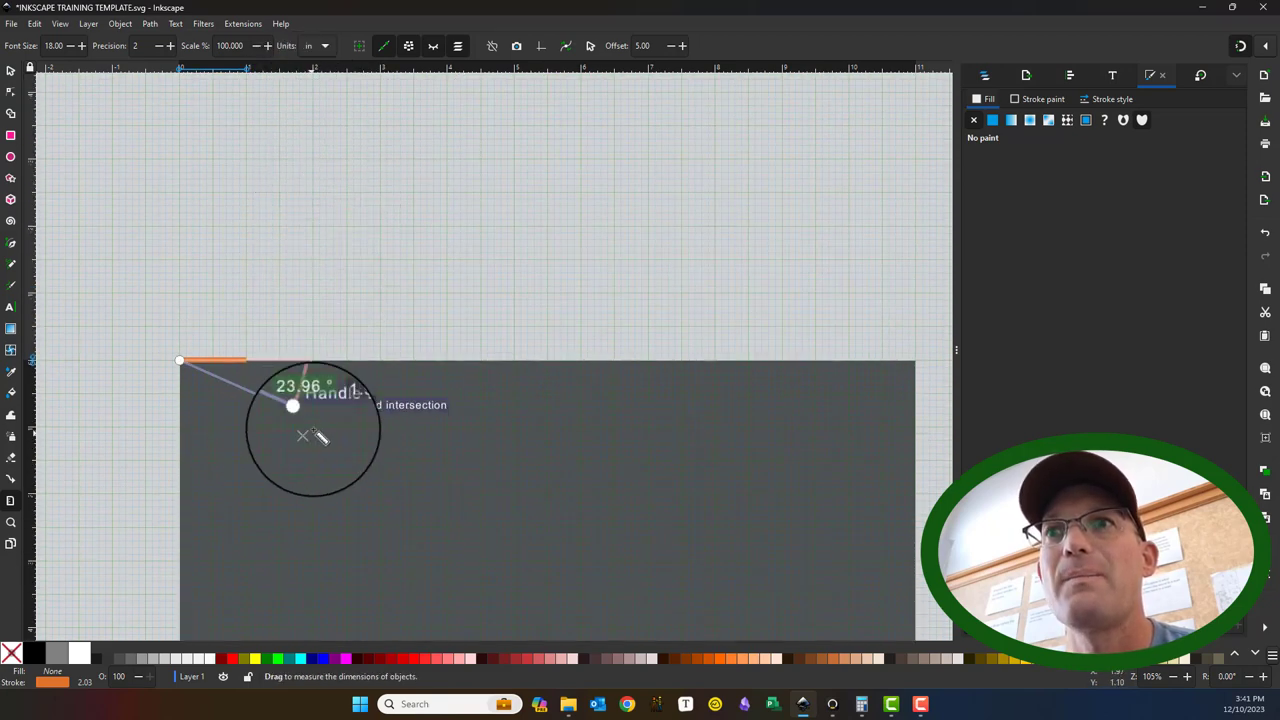
pyautogui.moveTo(301, 414); pyautogui.dragTo(248, 362)
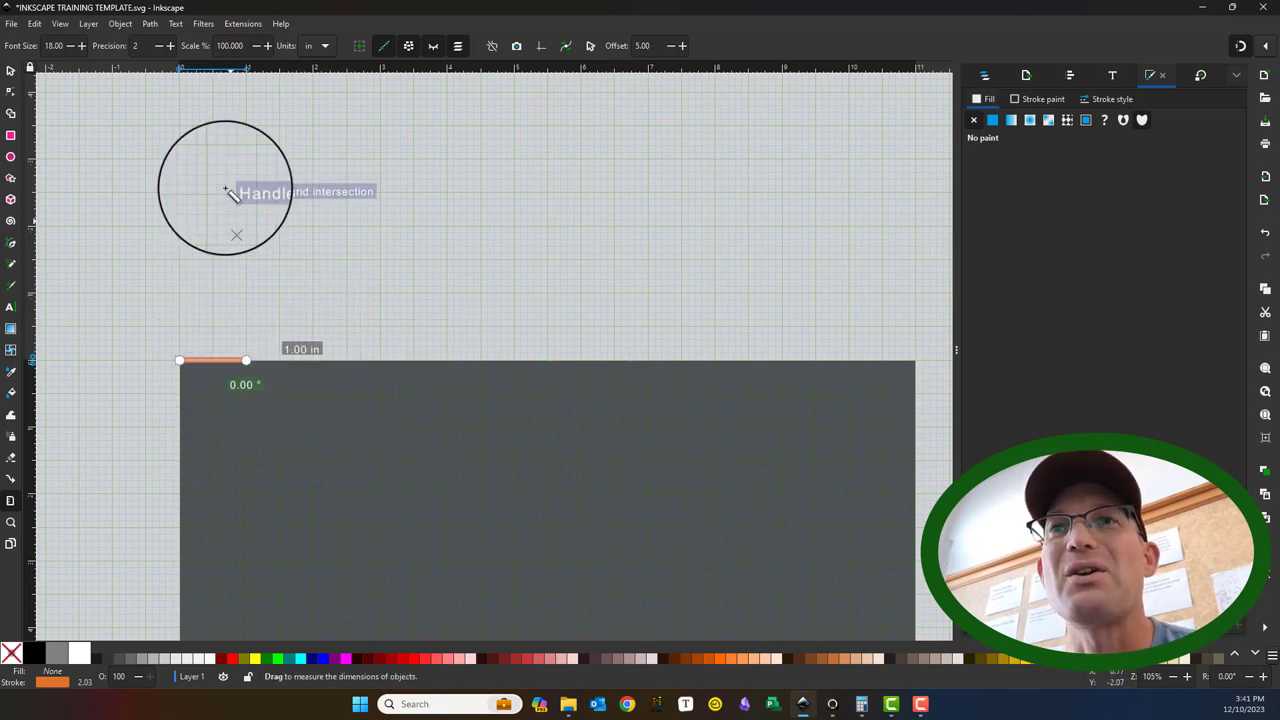
# Step: Switch to the Selector tool to dismiss the measurement readout
pyautogui.click(11, 70)
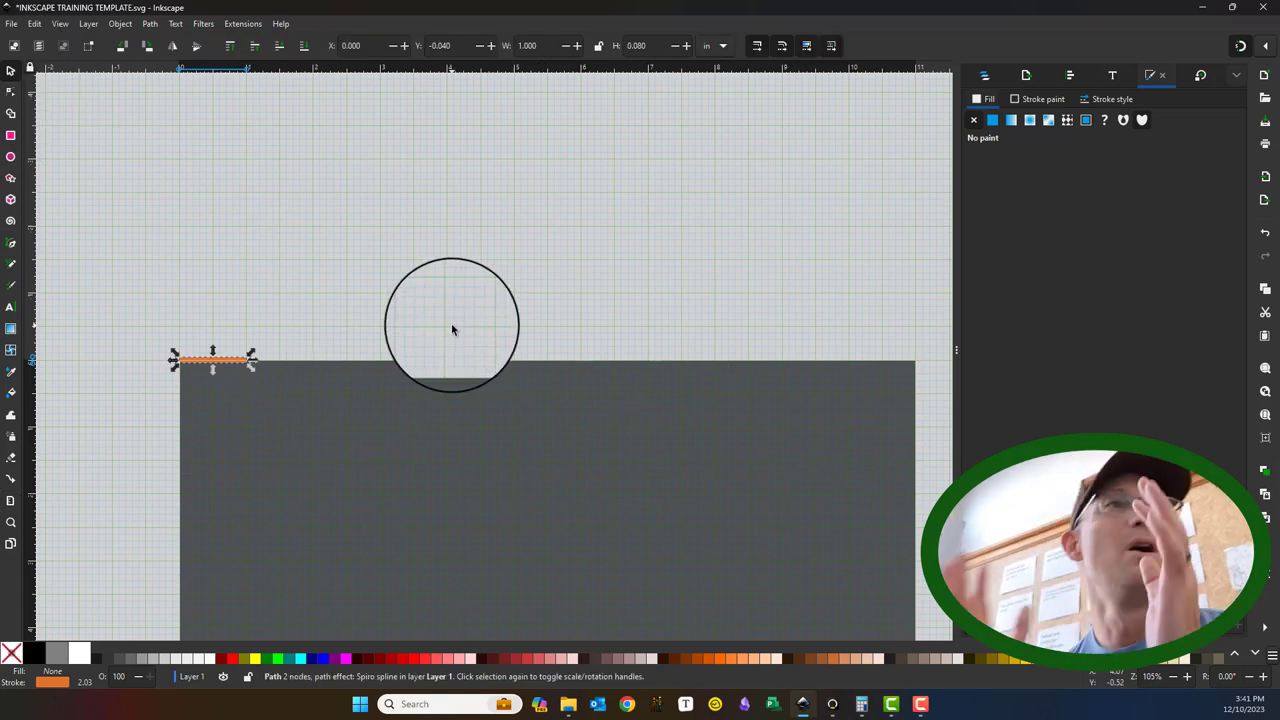